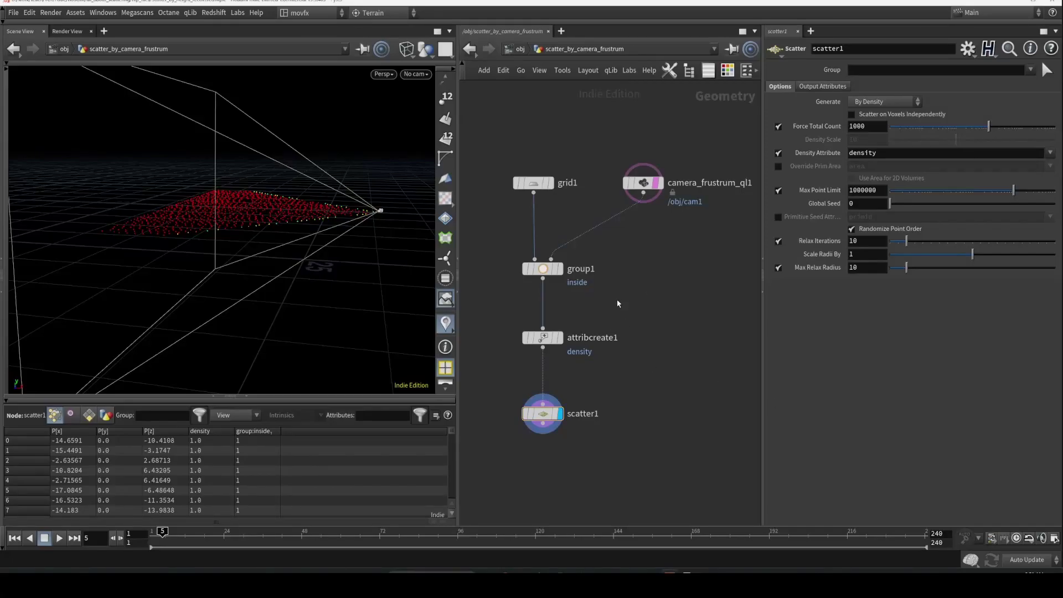
# Look over the camera frustum scatter setup and move the camera_frustrum_ql1 node farther away from grid1
pyautogui.keyDown('alt'); pyautogui.moveTo(360, 218); pyautogui.dragTo(304, 254); pyautogui.keyUp('alt')
pyautogui.keyDown('alt'); pyautogui.moveTo(304, 254); pyautogui.dragTo(324, 231, button='right'); pyautogui.keyUp('alt')
pyautogui.moveTo(324, 231); pyautogui.dragTo(285, 204)
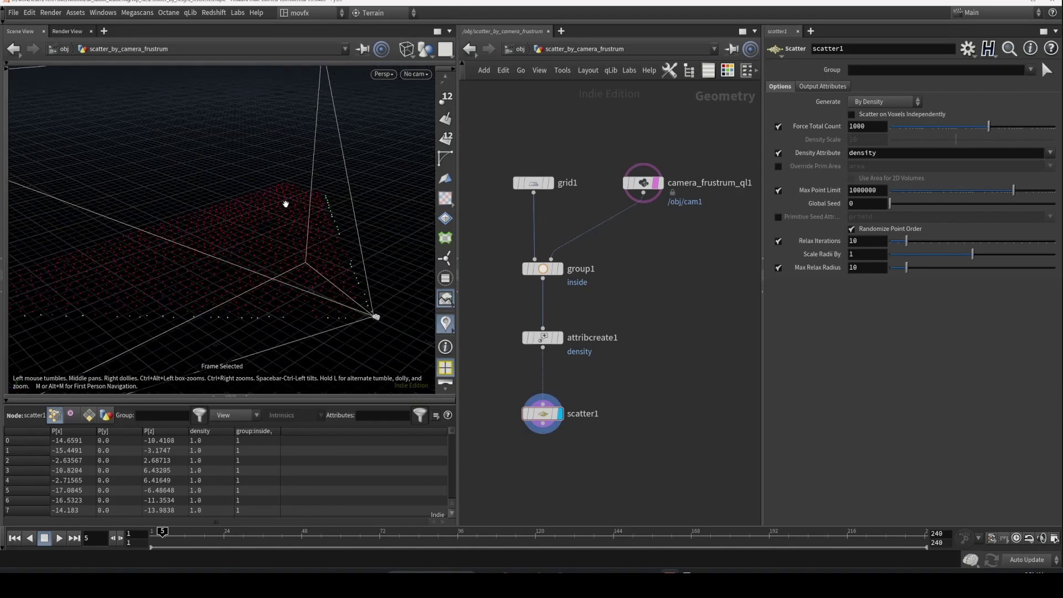
pyautogui.click(642, 183)
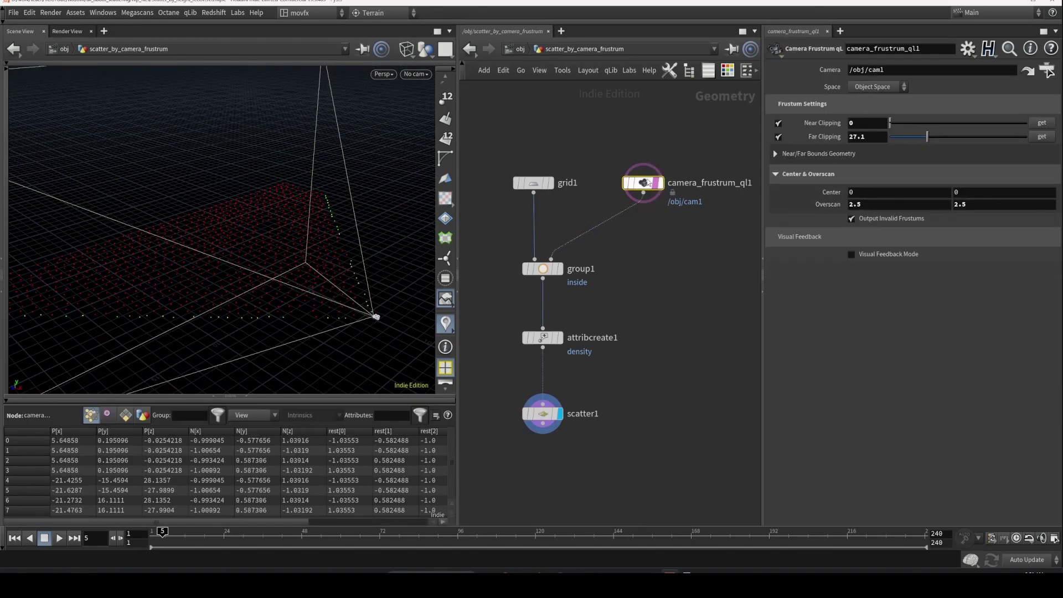
pyautogui.moveTo(656, 215); pyautogui.dragTo(634, 218, button='middle')
pyautogui.scroll(2, 620, 203)
pyautogui.moveTo(626, 178); pyautogui.dragTo(677, 177)
pyautogui.scroll(-2, 637, 178)
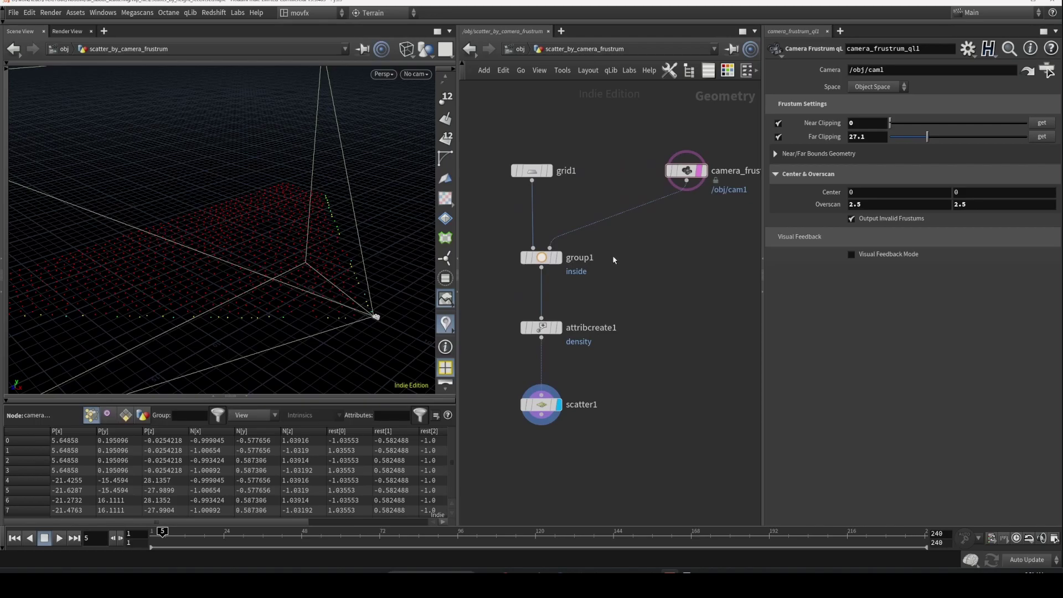
pyautogui.moveTo(618, 285); pyautogui.dragTo(617, 257, button='middle')
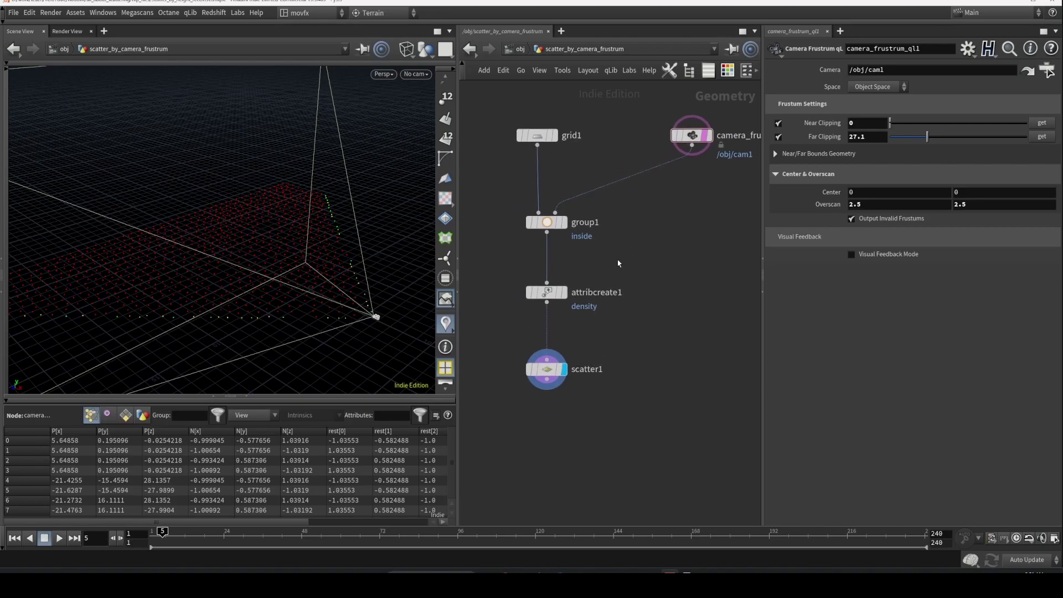
# Leave the camera frustum network and enter the scatter_on_curves geometry network
pyautogui.press('u')
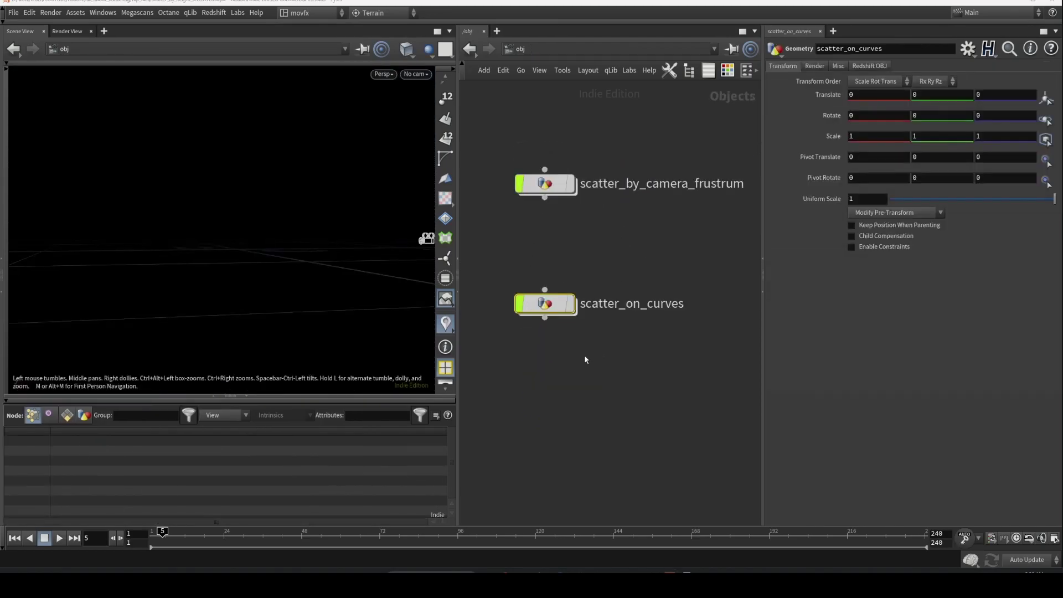
pyautogui.click(583, 304)
pyautogui.moveTo(583, 305); pyautogui.dragTo(708, 326)
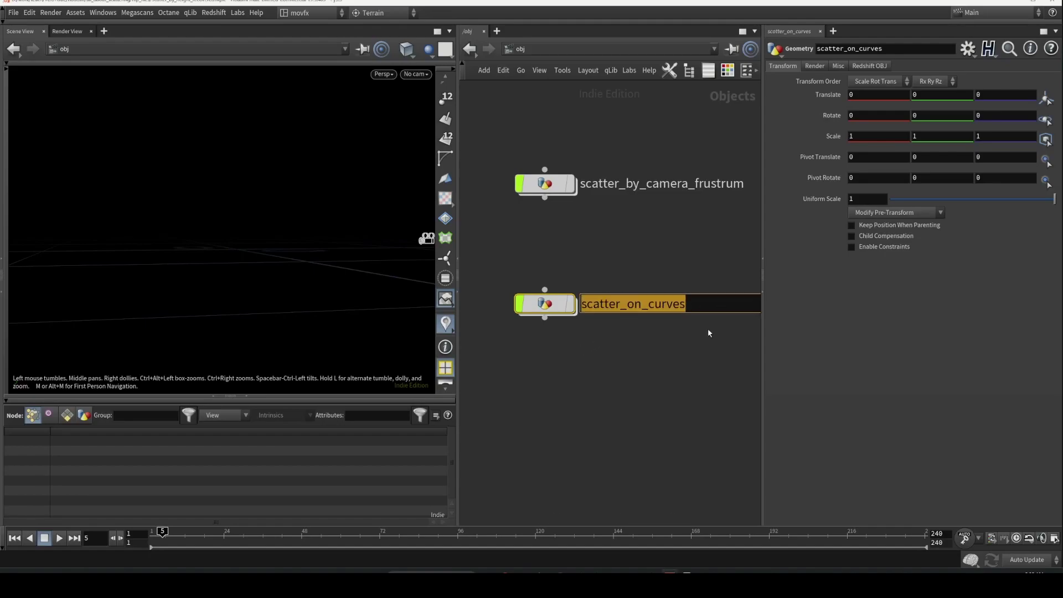
pyautogui.click(604, 355)
pyautogui.moveTo(612, 452); pyautogui.dragTo(516, 297)
pyautogui.press('i')
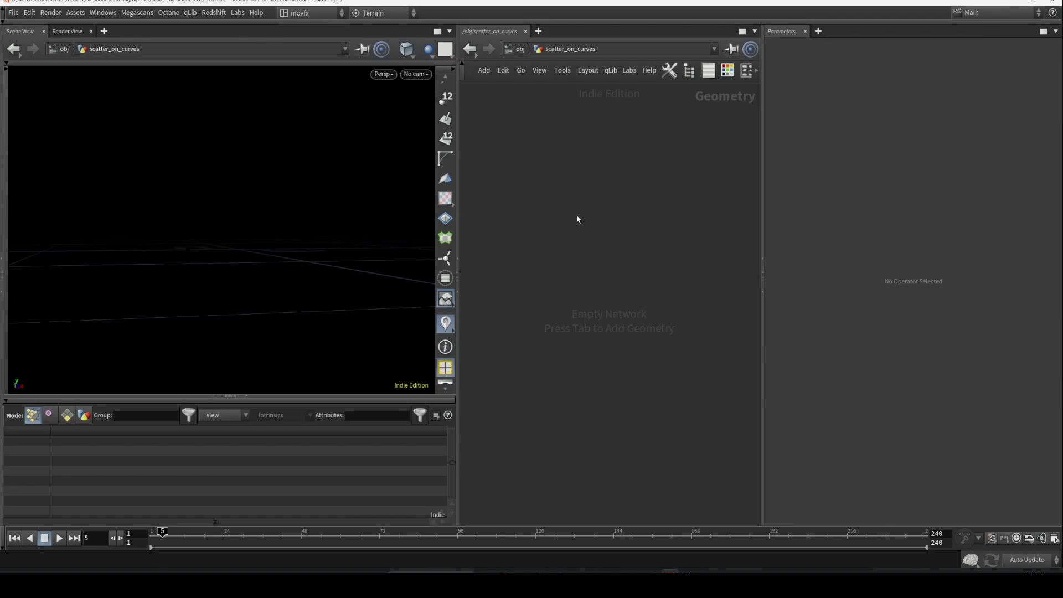
# Add a Draw Curve node and draw a winding, S-shaped curve from the top to the bottom of its drawing plane
pyautogui.press('Tab')
pyautogui.write('dr')
pyautogui.press('Return')
pyautogui.press('Return')
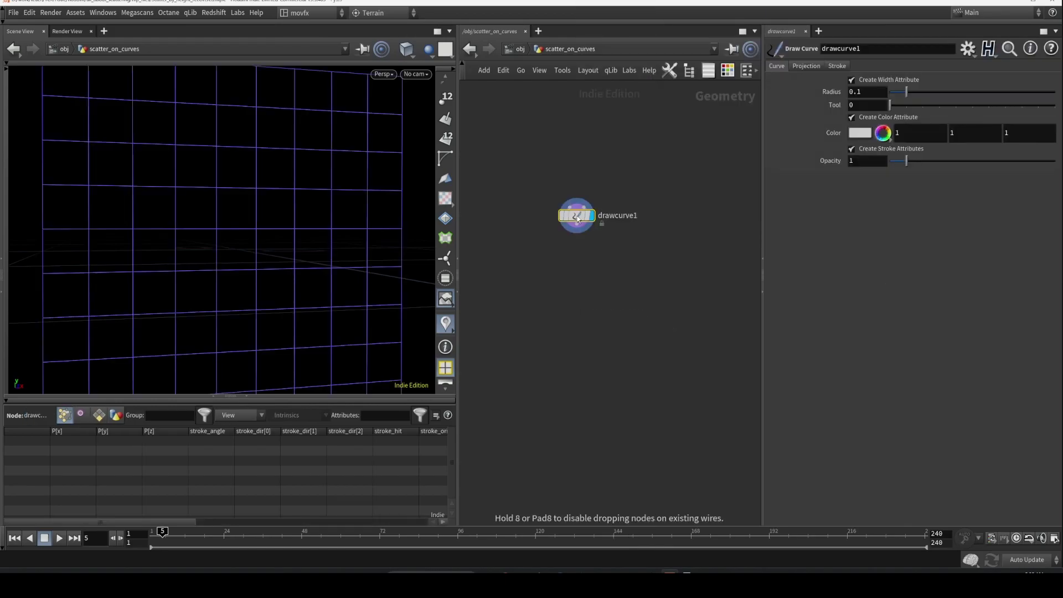
pyautogui.click(577, 217)
pyautogui.press('f')
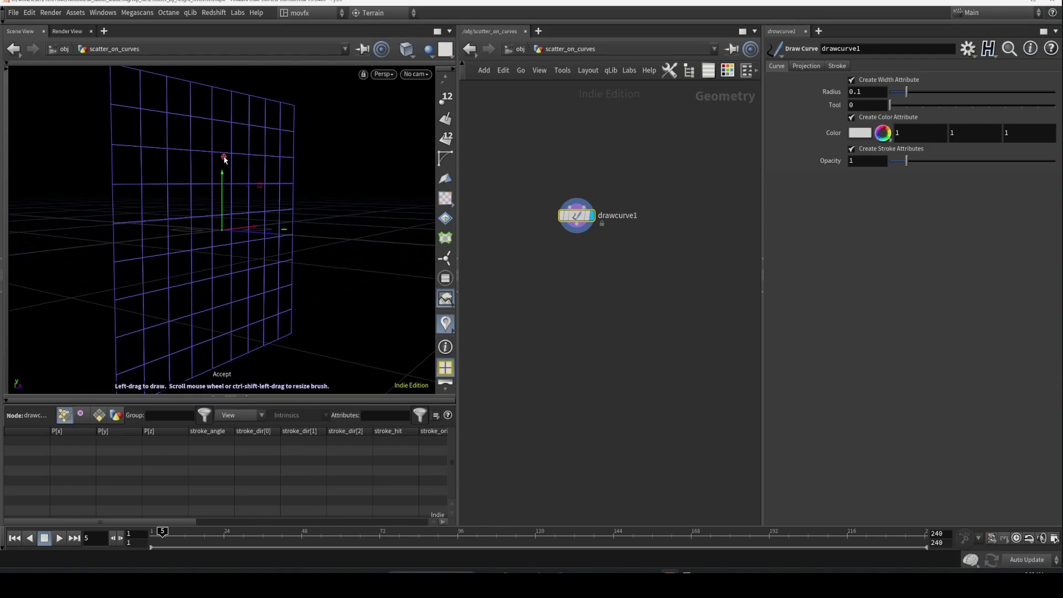
pyautogui.moveTo(245, 115)
pyautogui.mouseDown()
pyautogui.moveTo(214, 111)
pyautogui.moveTo(211, 158)
pyautogui.moveTo(247, 182)
pyautogui.moveTo(214, 227)
pyautogui.moveTo(261, 297)
pyautogui.moveTo(194, 340)
pyautogui.mouseUp()
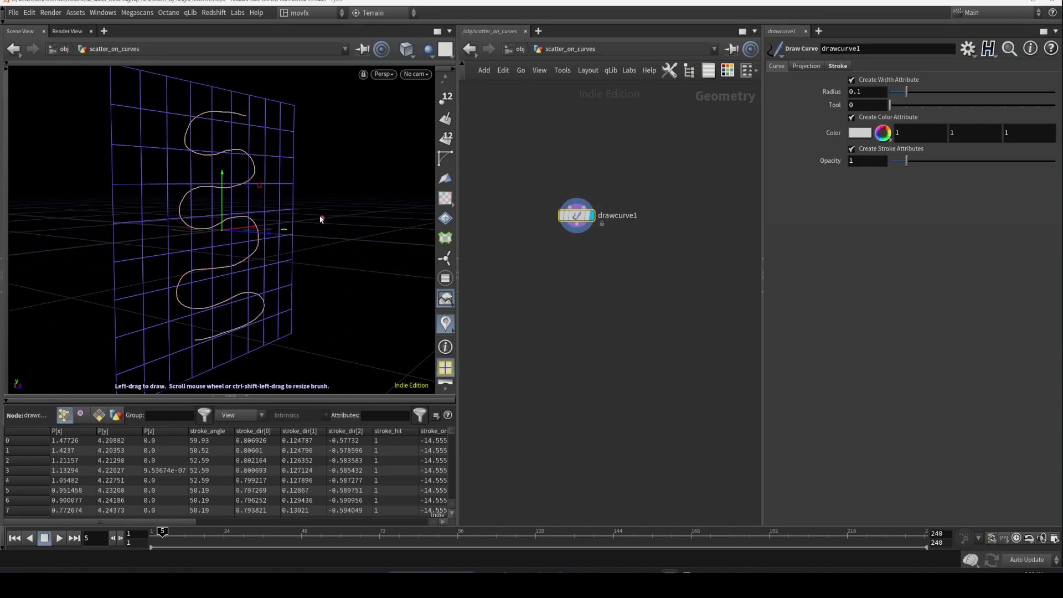
# Examine the drawn curve up close and from a distance to judge its smoothness and point density
pyautogui.click(581, 268)
pyautogui.moveTo(180, 145); pyautogui.dragTo(270, 157, button='right')
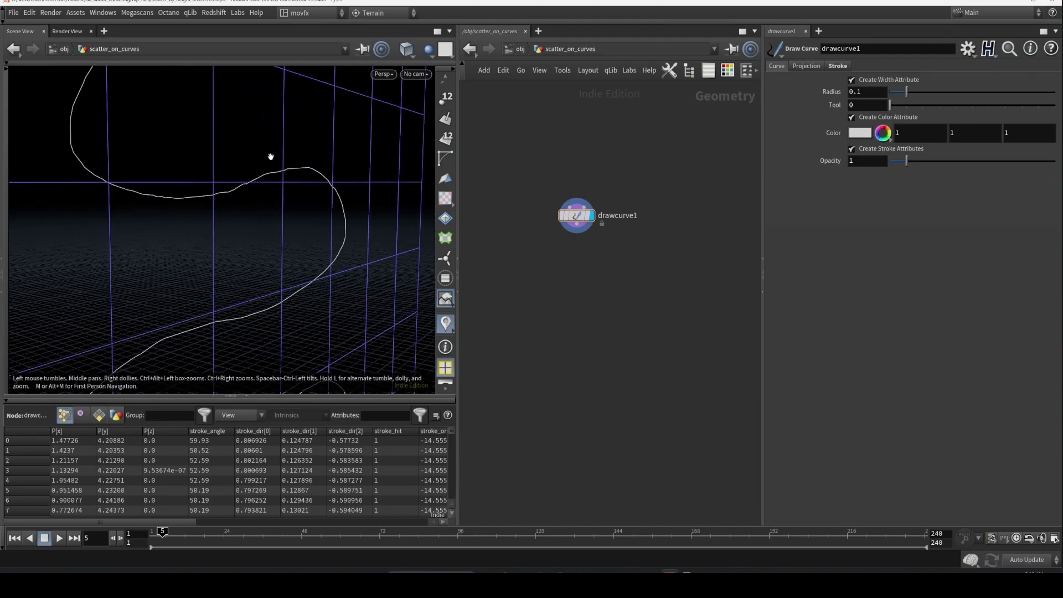
pyautogui.moveTo(271, 157); pyautogui.dragTo(230, 183, button='middle')
pyautogui.moveTo(230, 182); pyautogui.dragTo(344, 193)
pyautogui.press('Return')
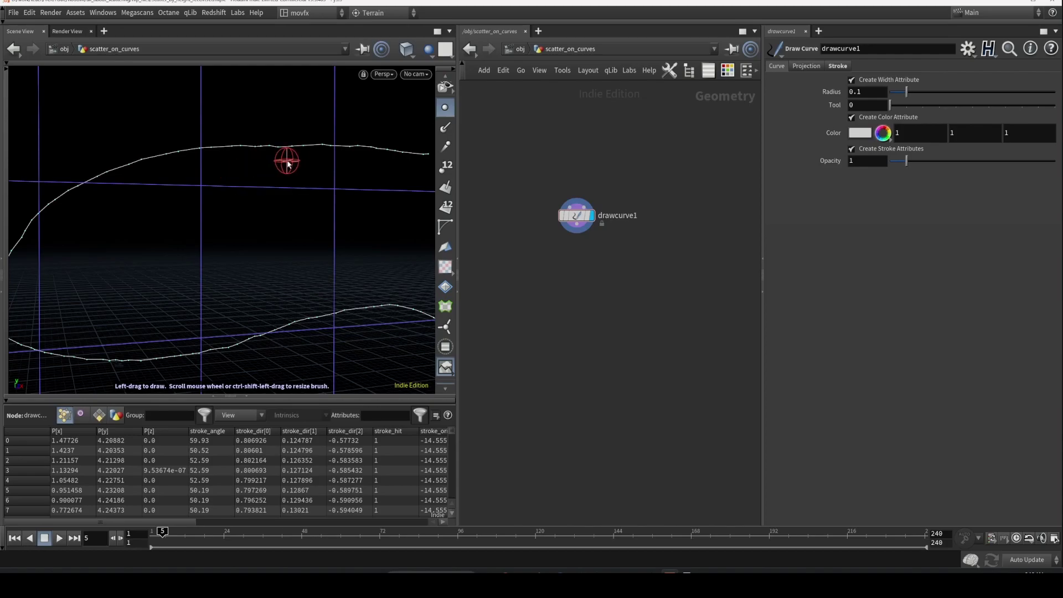
pyautogui.keyDown('alt'); pyautogui.moveTo(288, 161); pyautogui.dragTo(327, 218, button='right'); pyautogui.keyUp('alt')
pyautogui.keyDown('alt'); pyautogui.moveTo(327, 218); pyautogui.dragTo(318, 219); pyautogui.keyUp('alt')
pyautogui.keyDown('alt'); pyautogui.moveTo(317, 219); pyautogui.dragTo(264, 198, button='middle'); pyautogui.keyUp('alt')
pyautogui.moveTo(308, 227)
pyautogui.mouseDown()
pyautogui.moveTo(364, 130)
pyautogui.moveTo(351, 149)
pyautogui.moveTo(284, 182)
pyautogui.moveTo(219, 196)
pyautogui.moveTo(223, 166)
pyautogui.moveTo(230, 200)
pyautogui.moveTo(225, 177)
pyautogui.moveTo(294, 171)
pyautogui.moveTo(296, 190)
pyautogui.mouseUp()
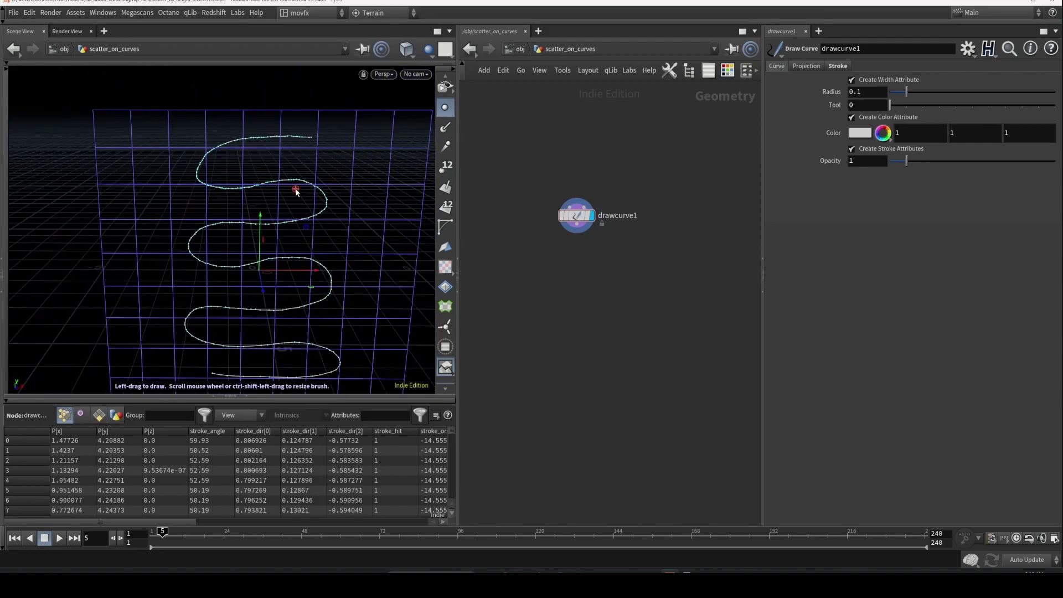
# Add a Resample node, connect it below drawcurve1 and display its output
pyautogui.press('Tab')
pyautogui.write('resample')
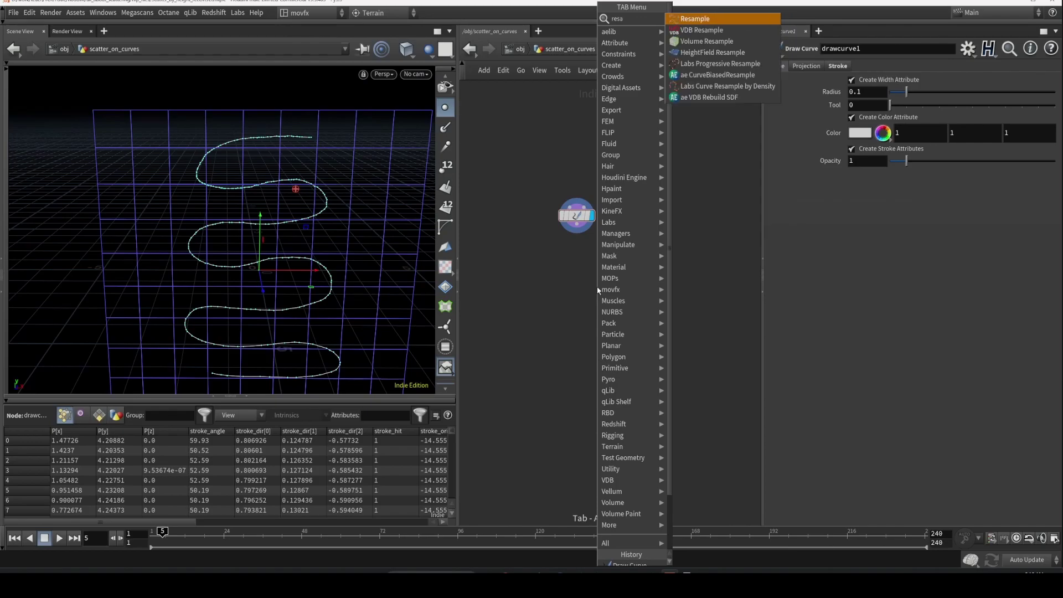
pyautogui.press('Return')
pyautogui.click(596, 286)
pyautogui.moveTo(579, 228); pyautogui.dragTo(597, 279)
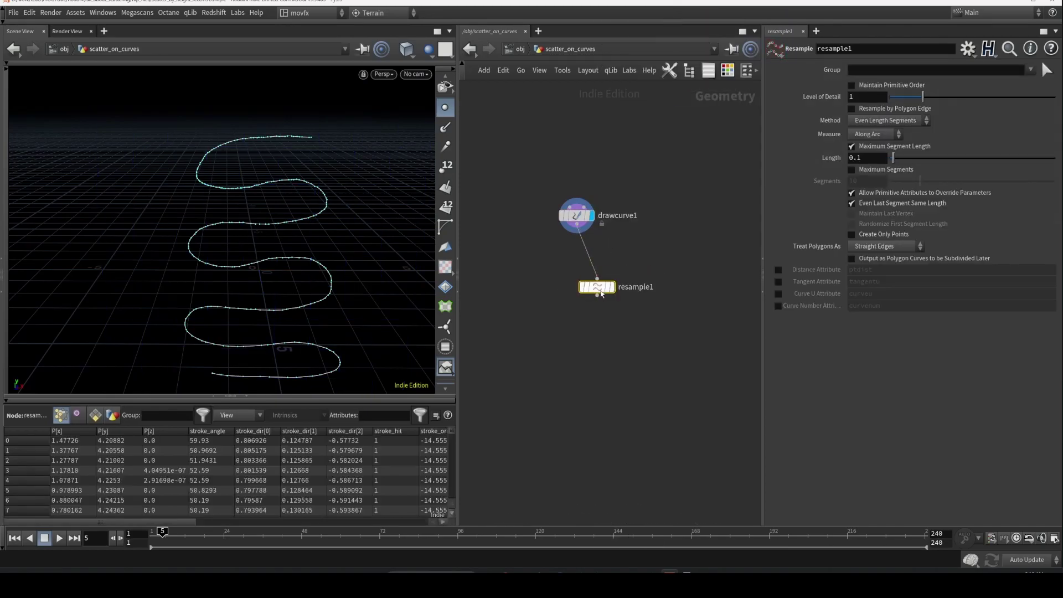
pyautogui.click(612, 287)
pyautogui.press('l')
# Adjust resample1's maximum segment length to 0.38 while checking the curve's shape
pyautogui.scroll(3, 231, 170)
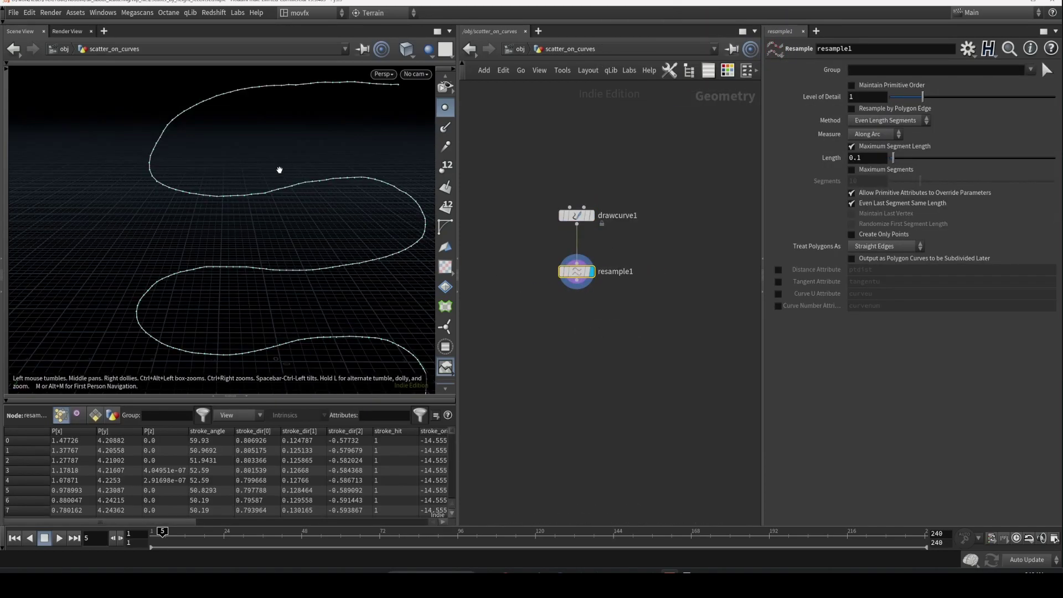
pyautogui.moveTo(893, 158)
pyautogui.mouseDown()
pyautogui.moveTo(913, 163)
pyautogui.moveTo(901, 162)
pyautogui.mouseUp()
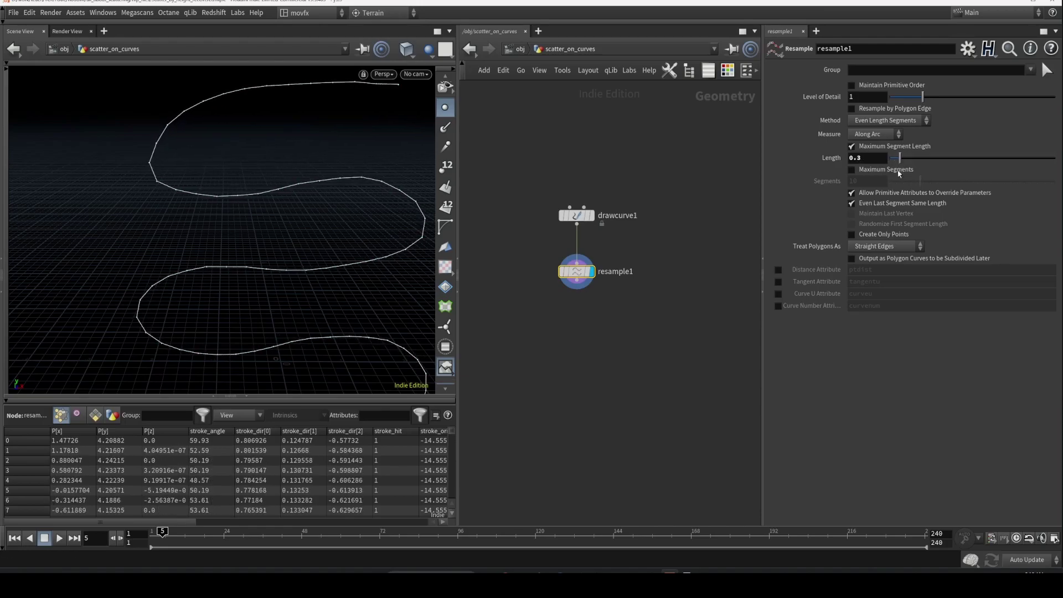
pyautogui.moveTo(273, 147); pyautogui.dragTo(309, 119)
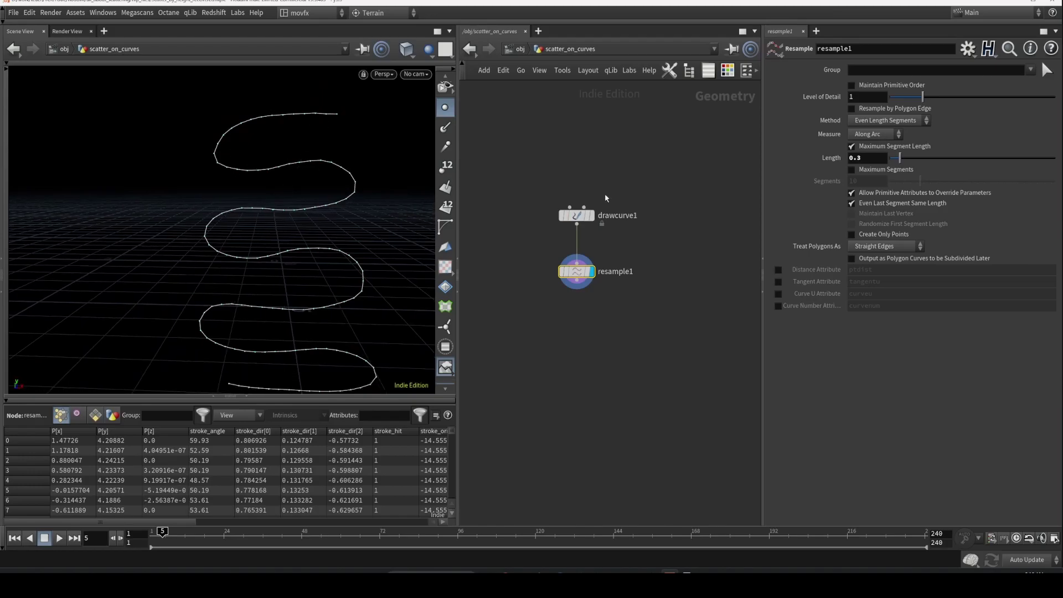
pyautogui.click(577, 216)
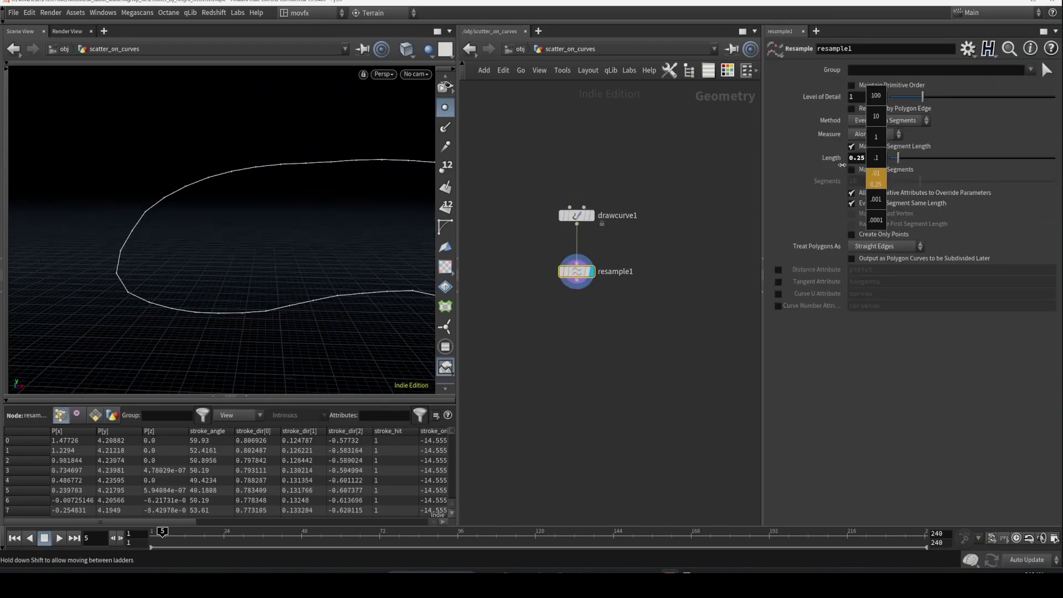
pyautogui.moveTo(843, 165); pyautogui.dragTo(843, 171, button='middle')
pyautogui.keyDown('alt'); pyautogui.moveTo(231, 204); pyautogui.dragTo(219, 194, button='right'); pyautogui.keyUp('alt')
pyautogui.keyDown('alt'); pyautogui.moveTo(233, 202); pyautogui.dragTo(260, 180); pyautogui.keyUp('alt')
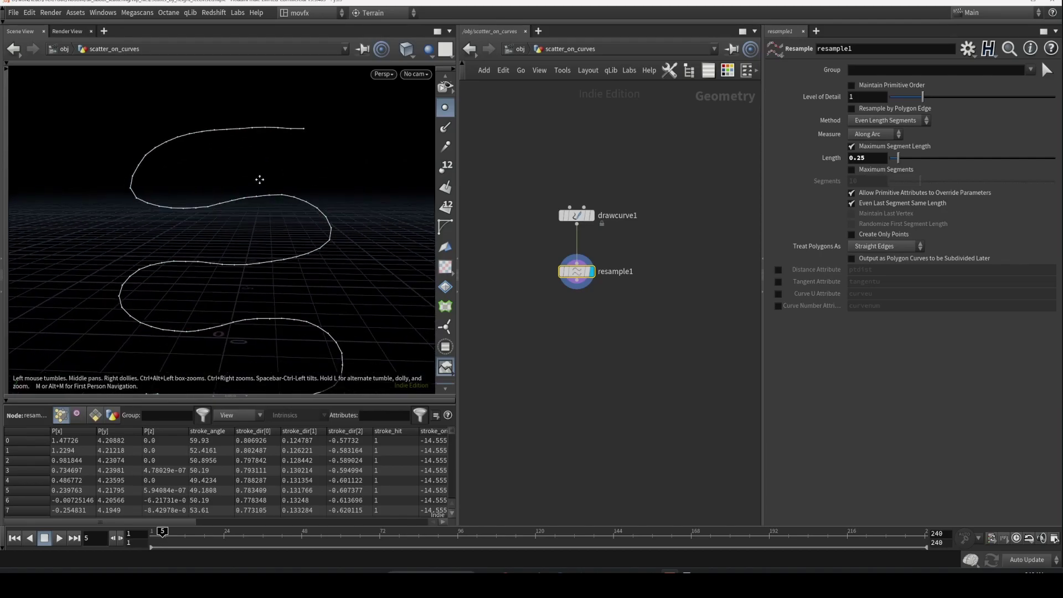
pyautogui.moveTo(874, 160); pyautogui.dragTo(942, 163, button='middle')
# Add a Convert node, connect it below resample1 and display its output
pyautogui.press('Tab')
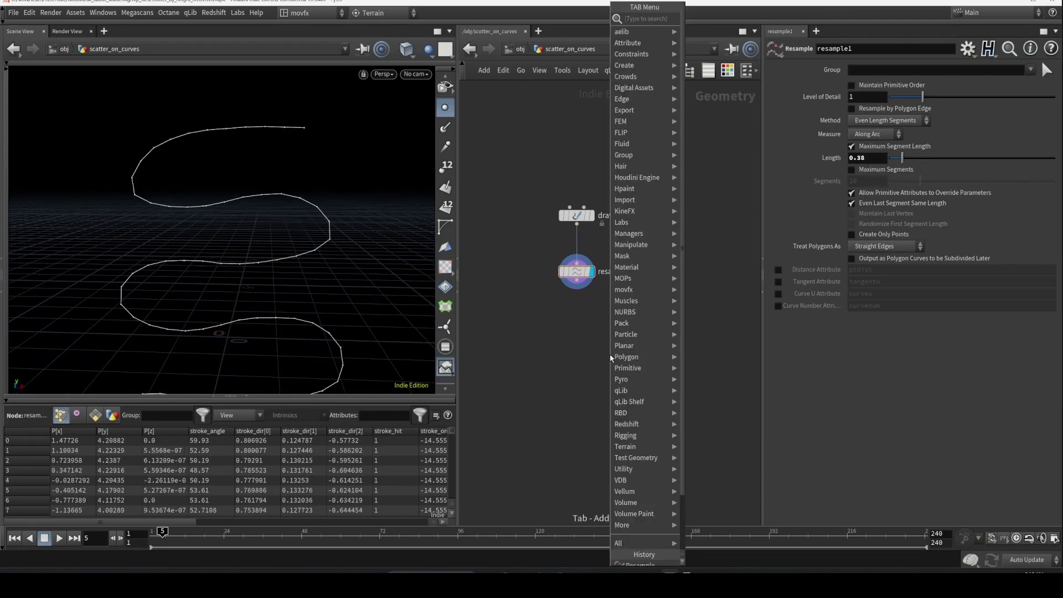
pyautogui.write('conver')
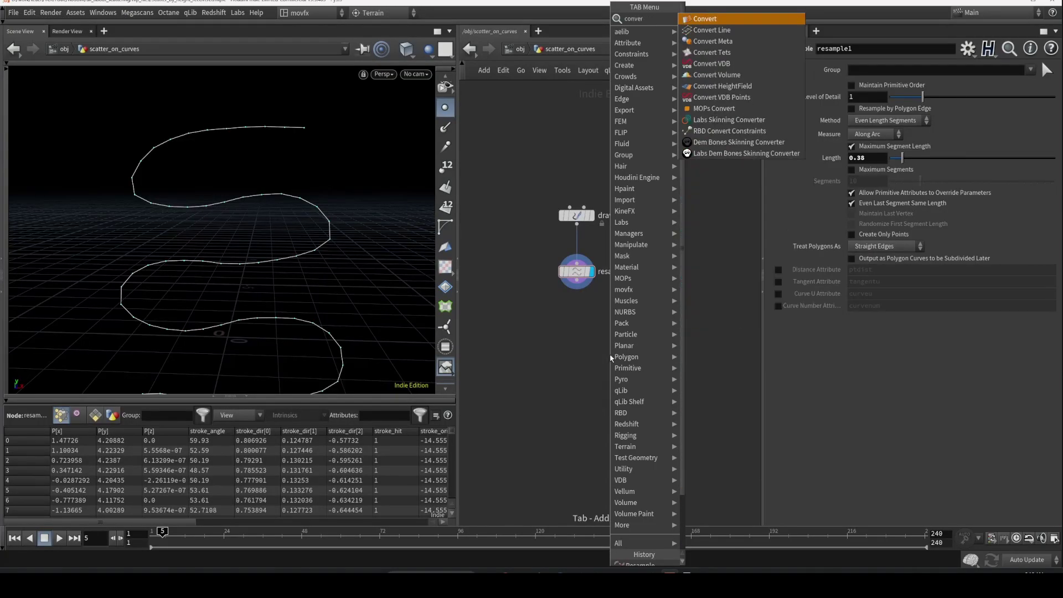
pyautogui.press('Return')
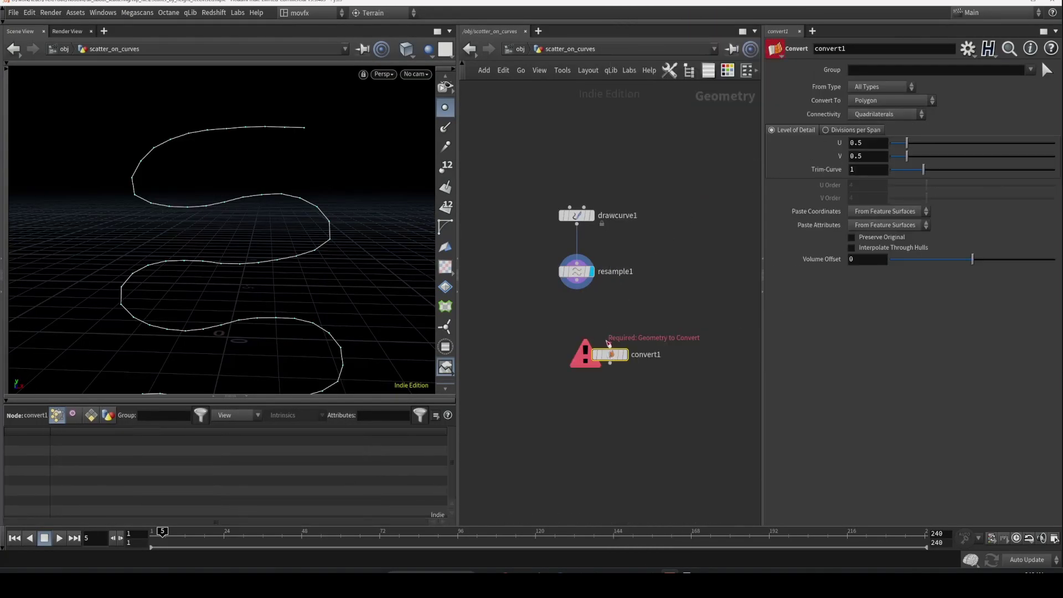
pyautogui.click(611, 357)
pyautogui.moveTo(611, 357); pyautogui.dragTo(584, 329)
pyautogui.click(591, 325)
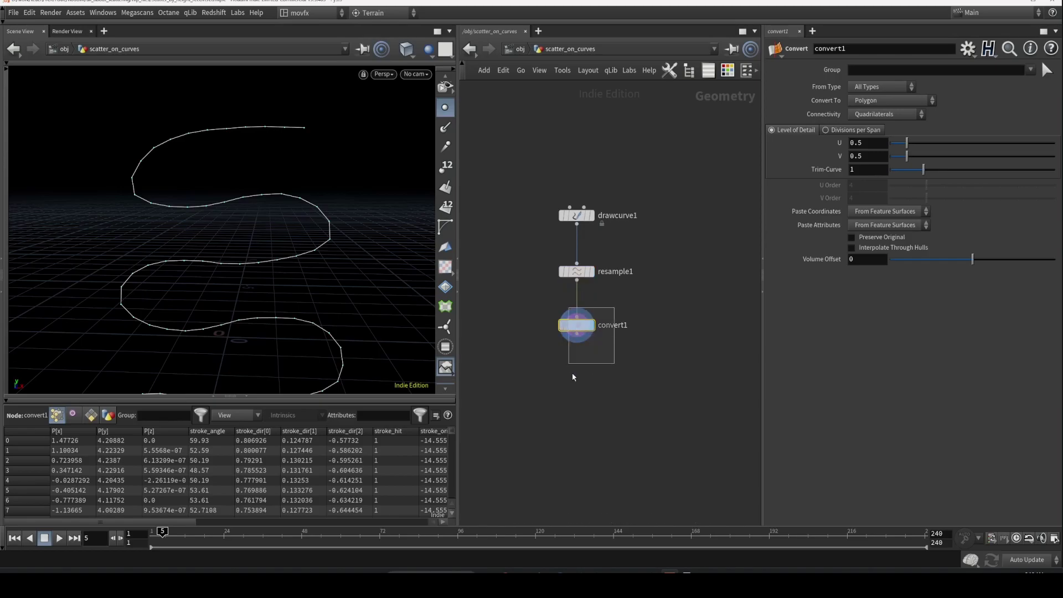
# Set convert1 to convert the curve to a NURBS Curve and compare the result with the output of drawcurve1
pyautogui.click(885, 99)
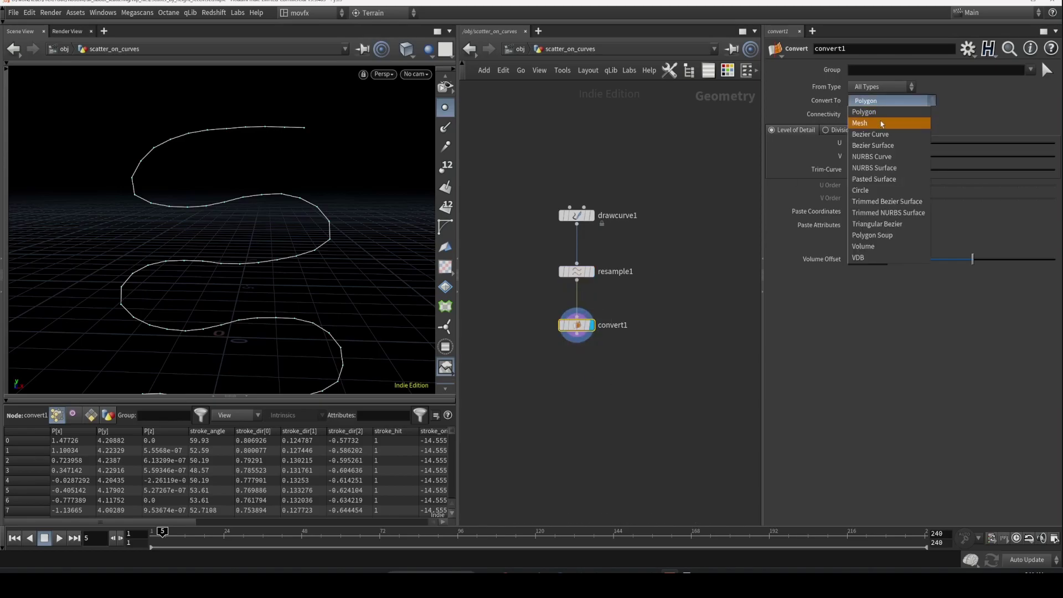
pyautogui.click(873, 160)
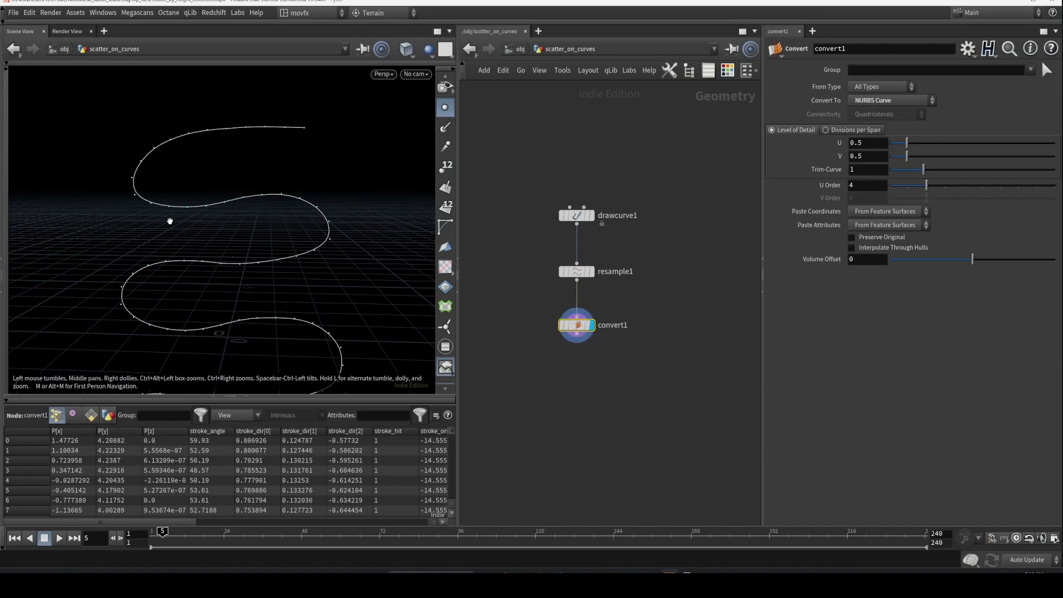
pyautogui.scroll(2, 151, 209)
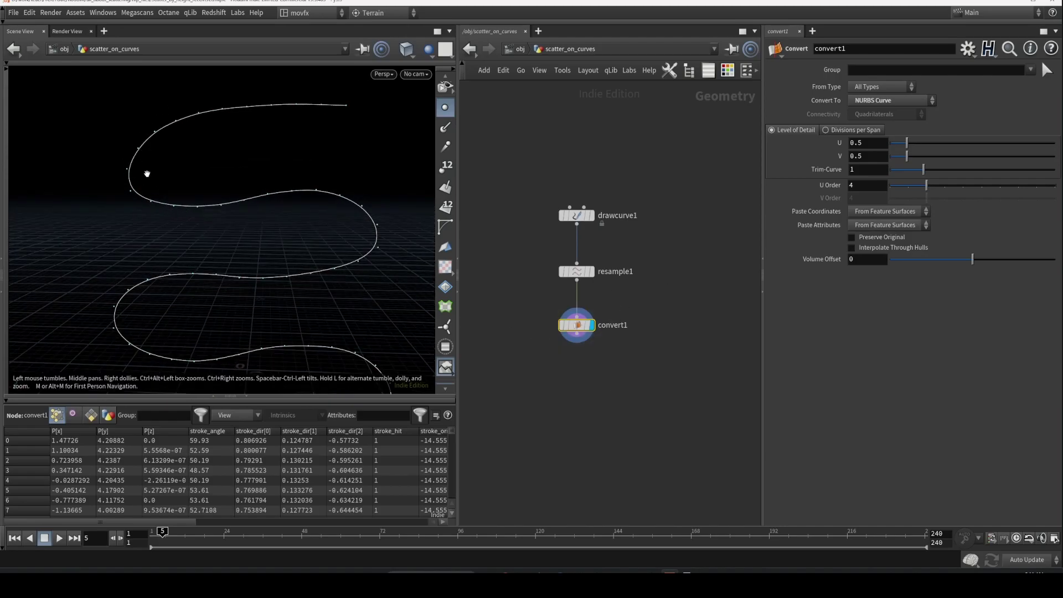
pyautogui.click(590, 215)
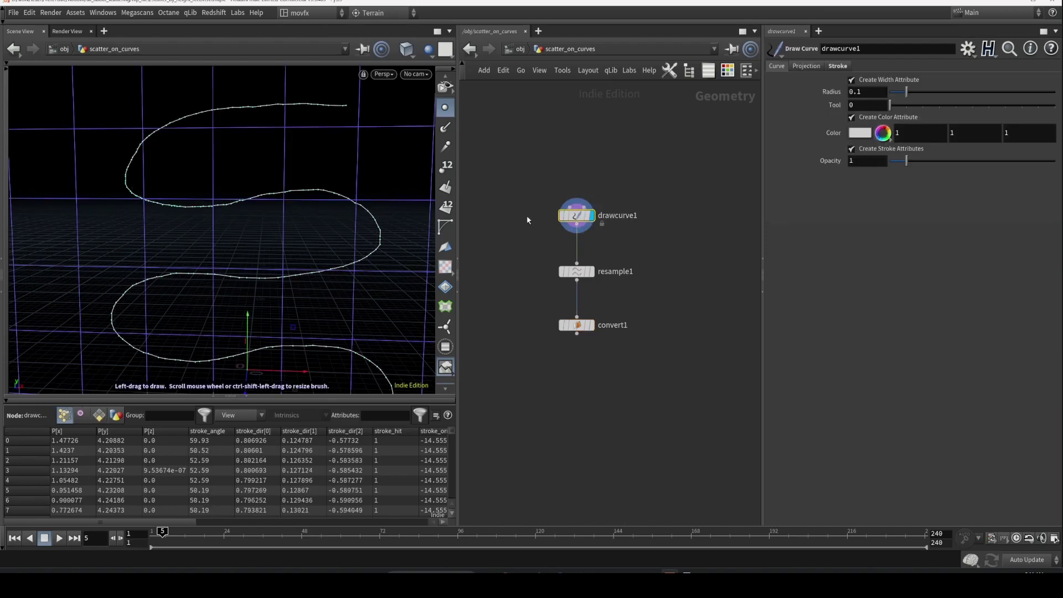
pyautogui.click(589, 325)
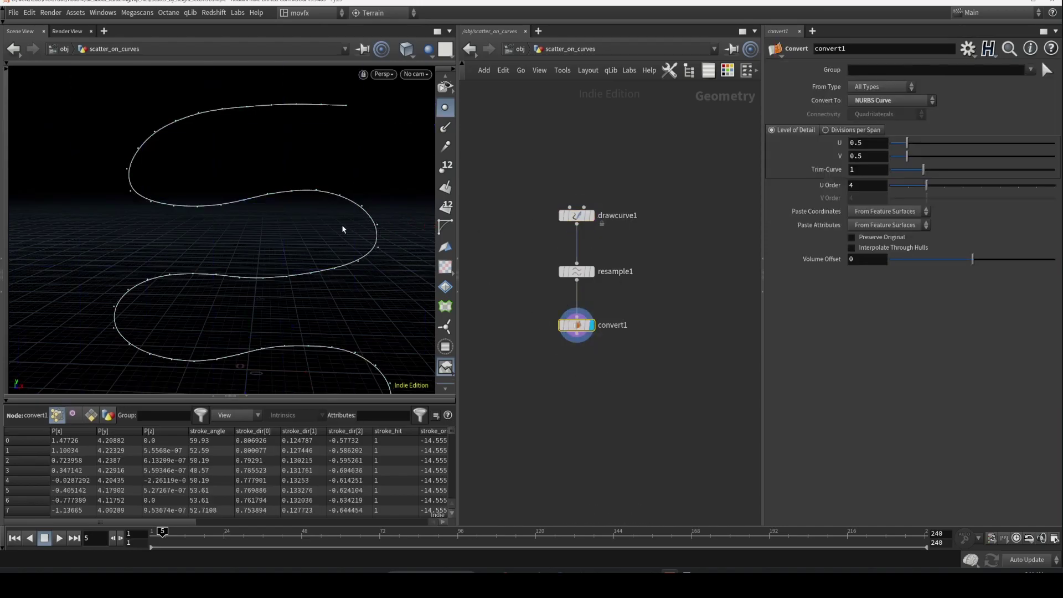
pyautogui.moveTo(344, 227); pyautogui.dragTo(376, 234)
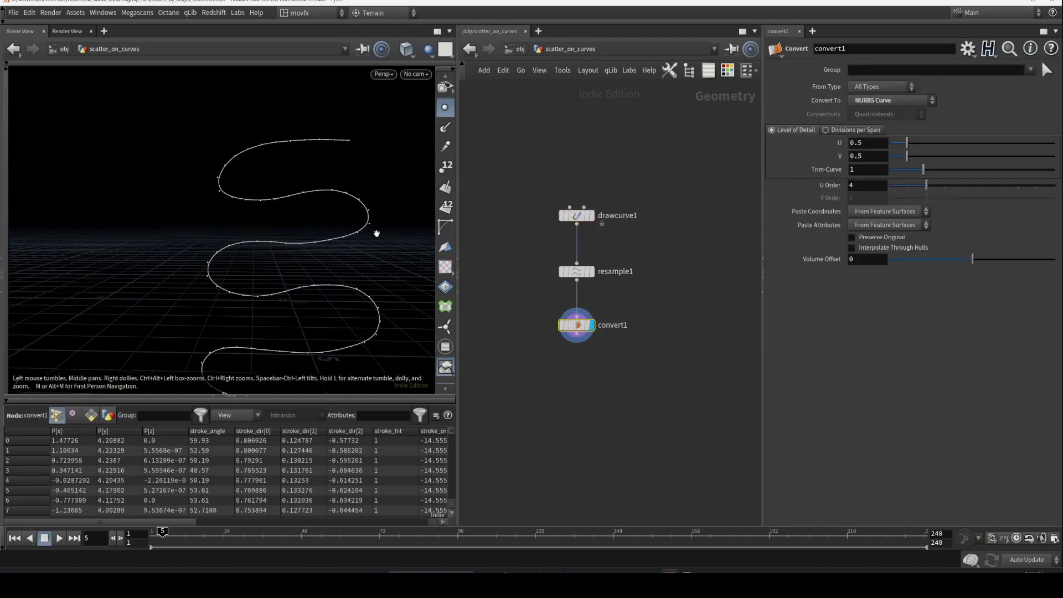
# Increase resample1's segment length to smooth the curve further, and return to convert1
pyautogui.click(591, 270)
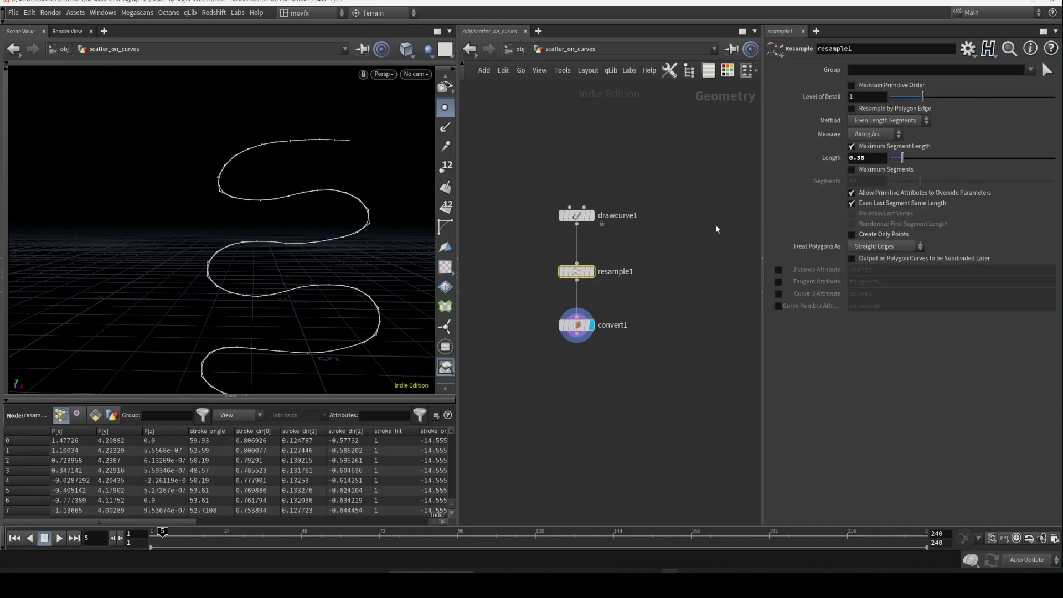
pyautogui.moveTo(875, 156); pyautogui.dragTo(926, 172, button='middle')
pyautogui.click(581, 326)
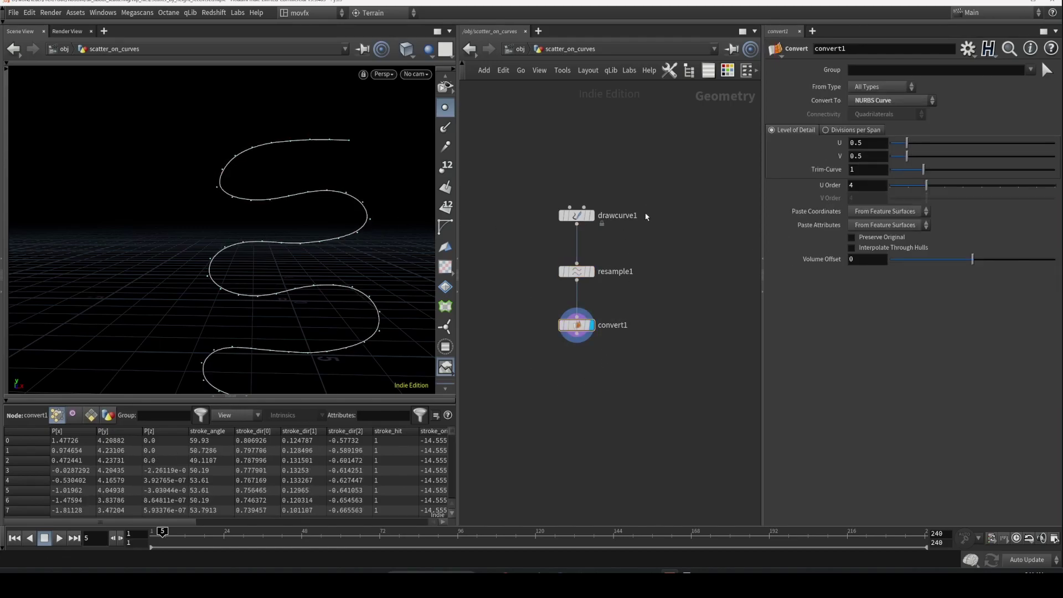
# Examine the converted NURBS curve in the viewport, checking its smoothness along the bends
pyautogui.hotkey('space', 'g')
pyautogui.moveTo(330, 218)
pyautogui.mouseDown()
pyautogui.moveTo(348, 199)
pyautogui.moveTo(323, 214)
pyautogui.mouseUp()
pyautogui.moveTo(323, 214); pyautogui.dragTo(325, 189, button='right')
pyautogui.moveTo(324, 189); pyautogui.dragTo(329, 173)
pyautogui.moveTo(314, 188); pyautogui.dragTo(332, 190, button='right')
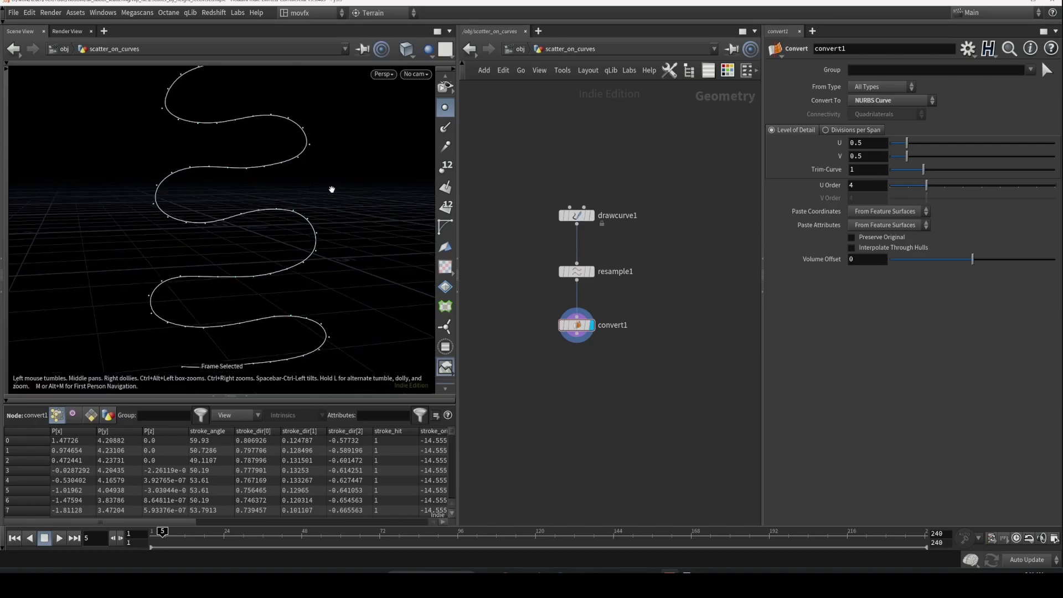
pyautogui.moveTo(332, 190); pyautogui.dragTo(325, 190)
pyautogui.moveTo(325, 190); pyautogui.dragTo(326, 161, button='right')
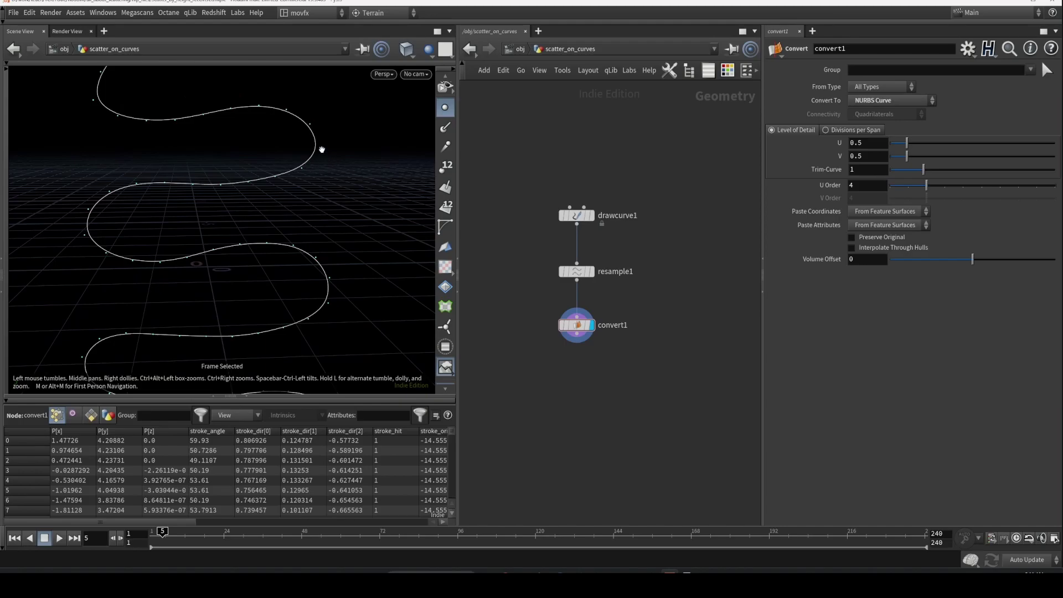
pyautogui.moveTo(323, 150); pyautogui.dragTo(338, 181, button='middle')
pyautogui.moveTo(338, 182); pyautogui.dragTo(348, 177, button='right')
pyautogui.moveTo(349, 177); pyautogui.dragTo(340, 189, button='middle')
pyautogui.moveTo(340, 188)
pyautogui.mouseDown()
pyautogui.moveTo(359, 197)
pyautogui.moveTo(350, 175)
pyautogui.mouseUp()
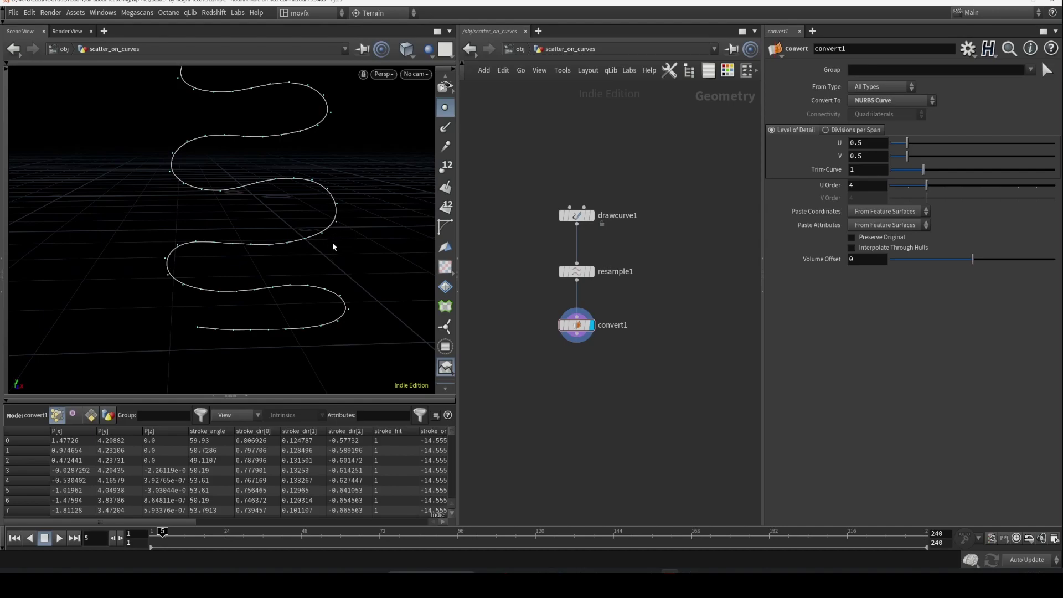
# Try converting the NURBS curve to Polygon with a second Convert node below convert1, and delete that node
pyautogui.moveTo(610, 309); pyautogui.dragTo(576, 334)
pyautogui.moveTo(618, 351); pyautogui.dragTo(590, 395)
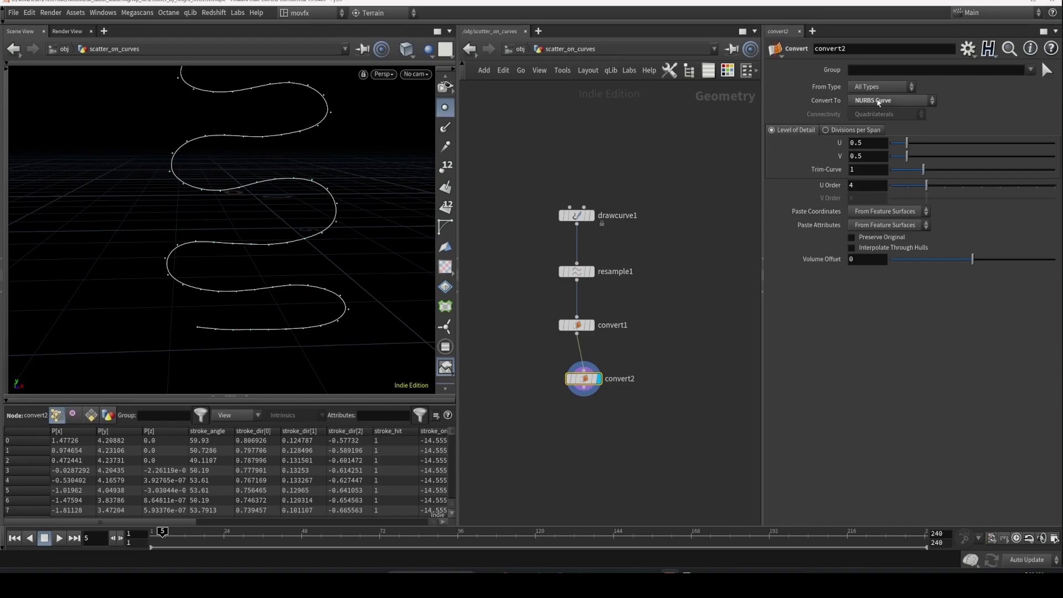
pyautogui.click(892, 100)
pyautogui.click(936, 103)
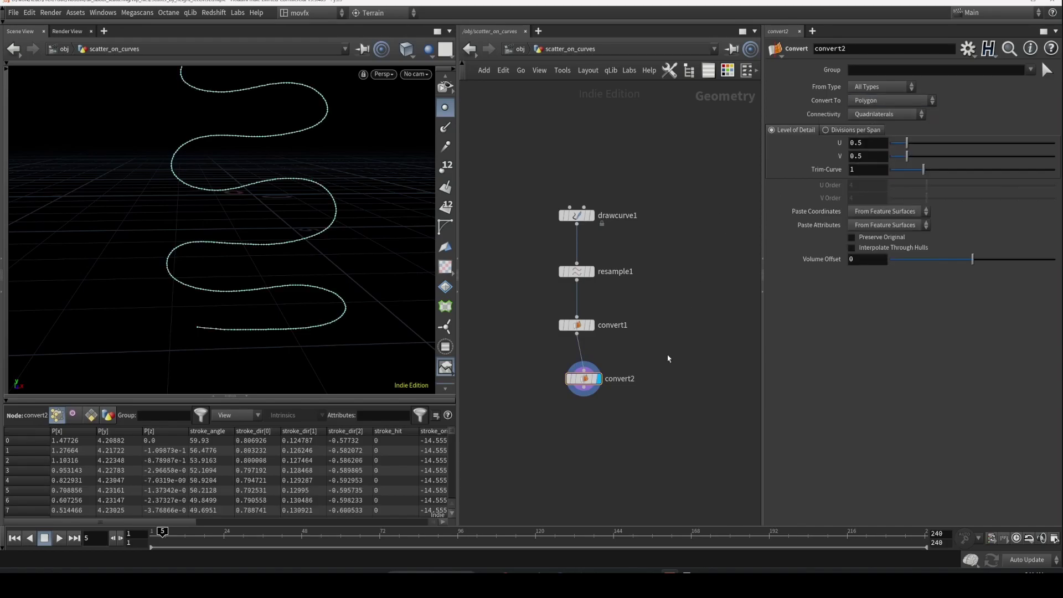
pyautogui.press('Delete')
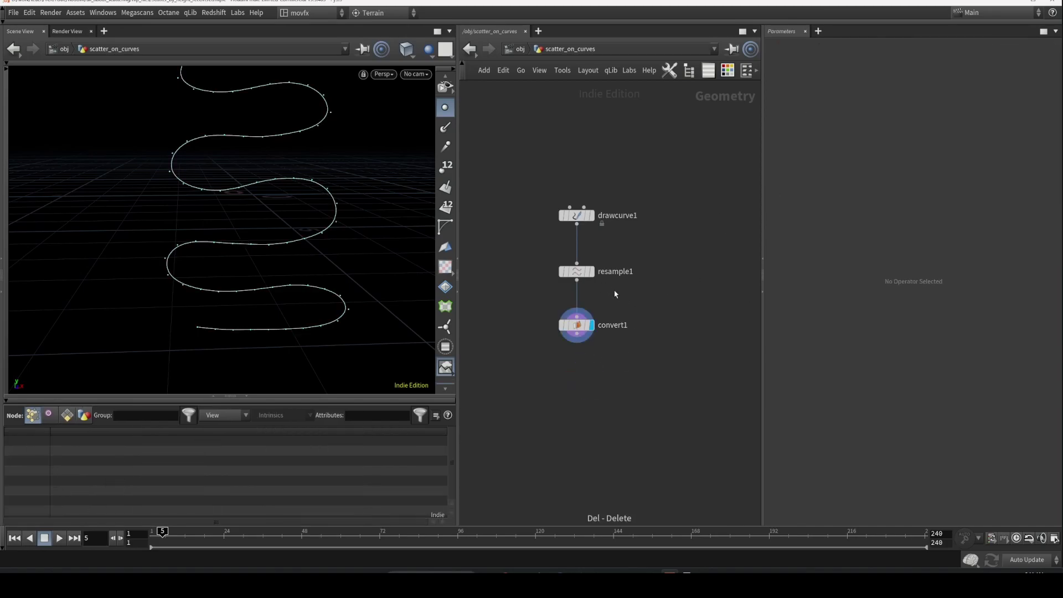
# Place a copy of resample1 below convert1, display its output and set its segment length to 0.09
pyautogui.click(581, 271)
pyautogui.keyDown('alt'); pyautogui.moveTo(581, 272); pyautogui.dragTo(578, 334); pyautogui.keyUp('alt')
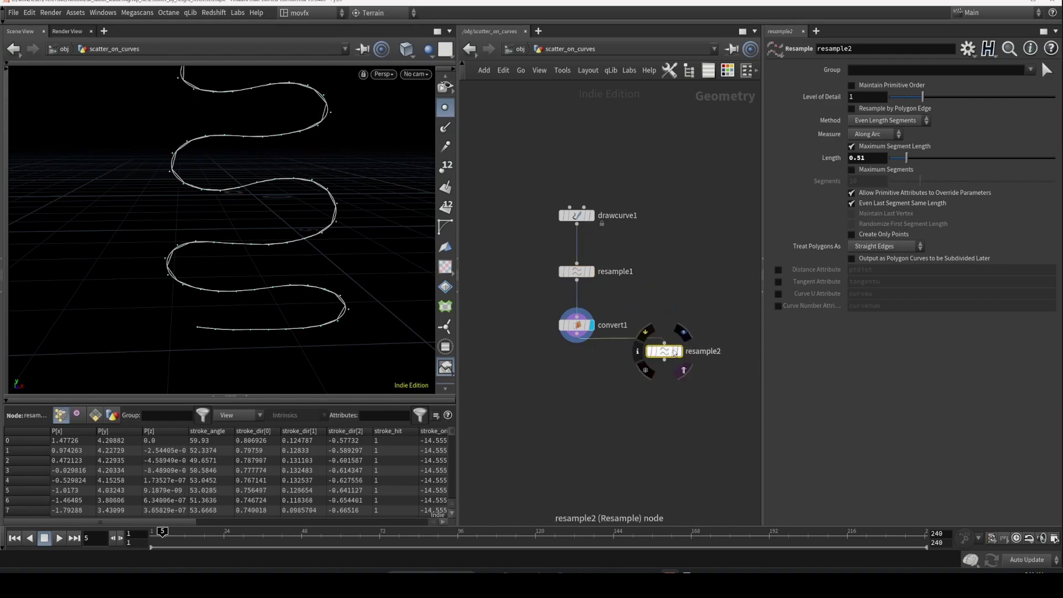
pyautogui.moveTo(674, 353); pyautogui.dragTo(587, 373)
pyautogui.click(592, 373)
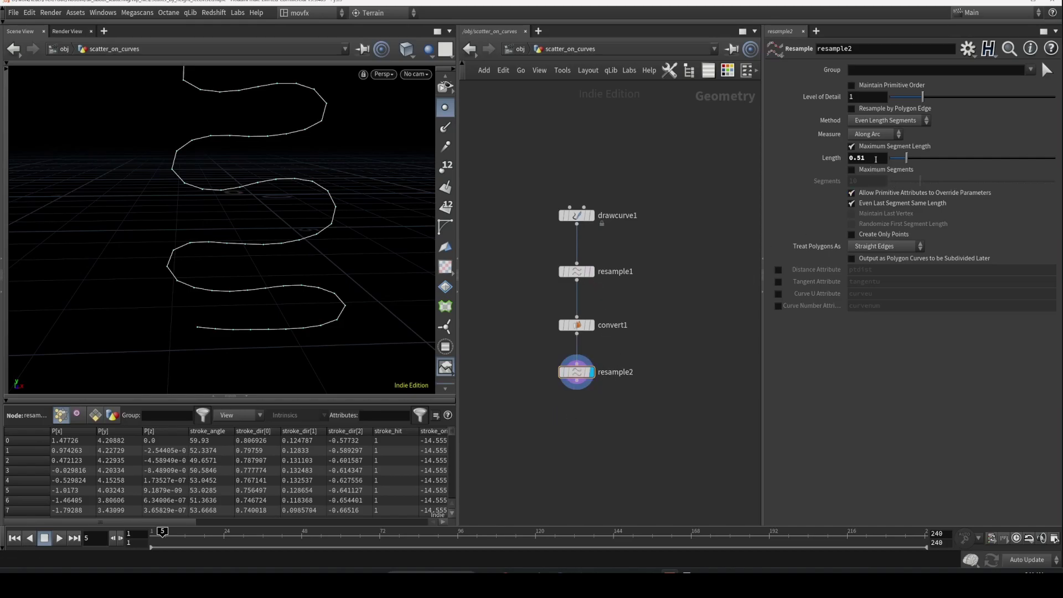
pyautogui.moveTo(875, 159); pyautogui.dragTo(687, 178, button='middle')
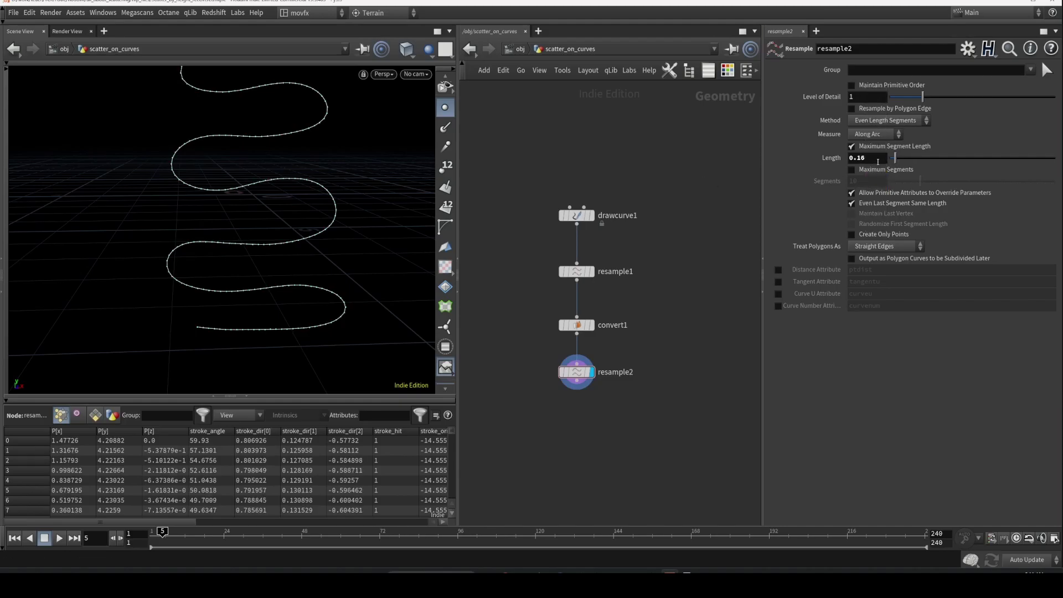
pyautogui.moveTo(871, 157); pyautogui.dragTo(828, 170, button='middle')
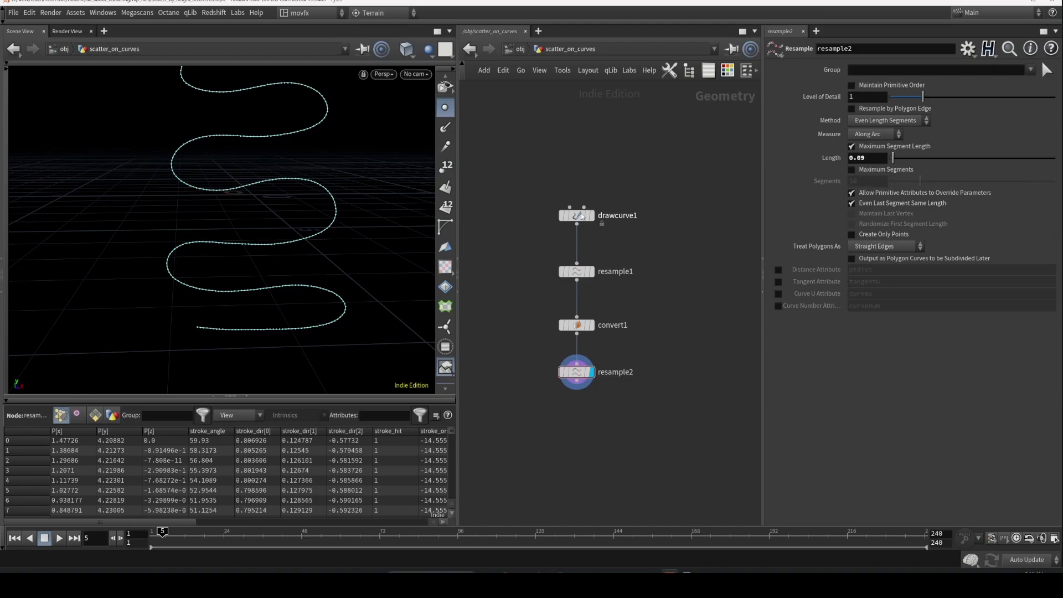
# Turn off the viewport's point display and frame the whole resampled curve
pyautogui.keyDown('alt'); pyautogui.moveTo(300, 176); pyautogui.dragTo(261, 196, button='right'); pyautogui.keyUp('alt')
pyautogui.keyDown('alt'); pyautogui.moveTo(299, 153); pyautogui.dragTo(316, 192, button='middle'); pyautogui.keyUp('alt')
pyautogui.click(445, 108)
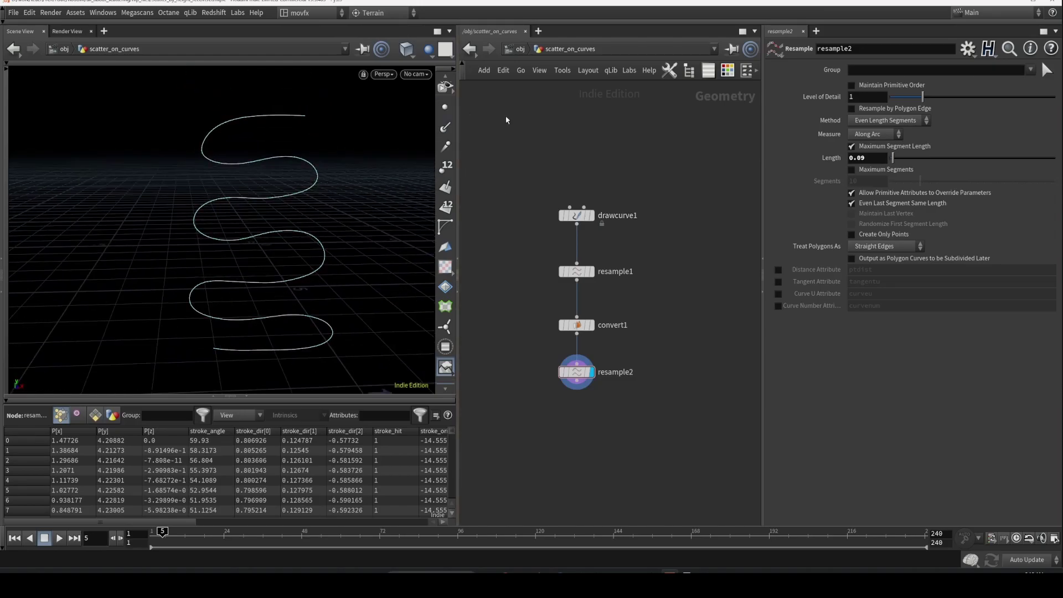
pyautogui.hotkey('space', 'f')
pyautogui.keyDown('alt'); pyautogui.moveTo(312, 285); pyautogui.dragTo(309, 235); pyautogui.keyUp('alt')
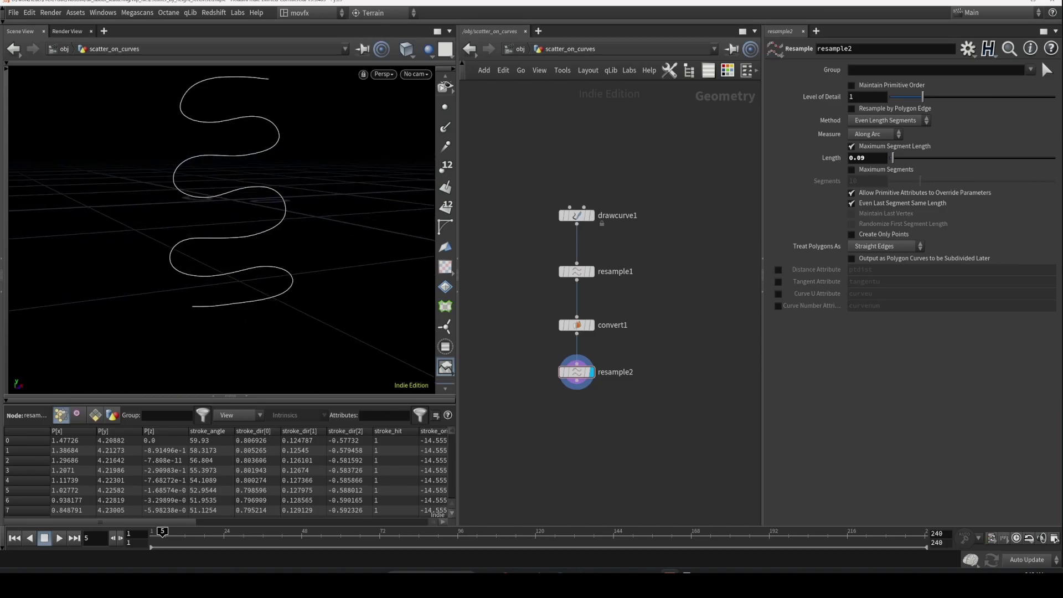
# Add a Scatter node fed by resample2, display its output and inspect the points along the curve
pyautogui.moveTo(655, 421); pyautogui.dragTo(661, 406, button='middle')
pyautogui.press('Tab')
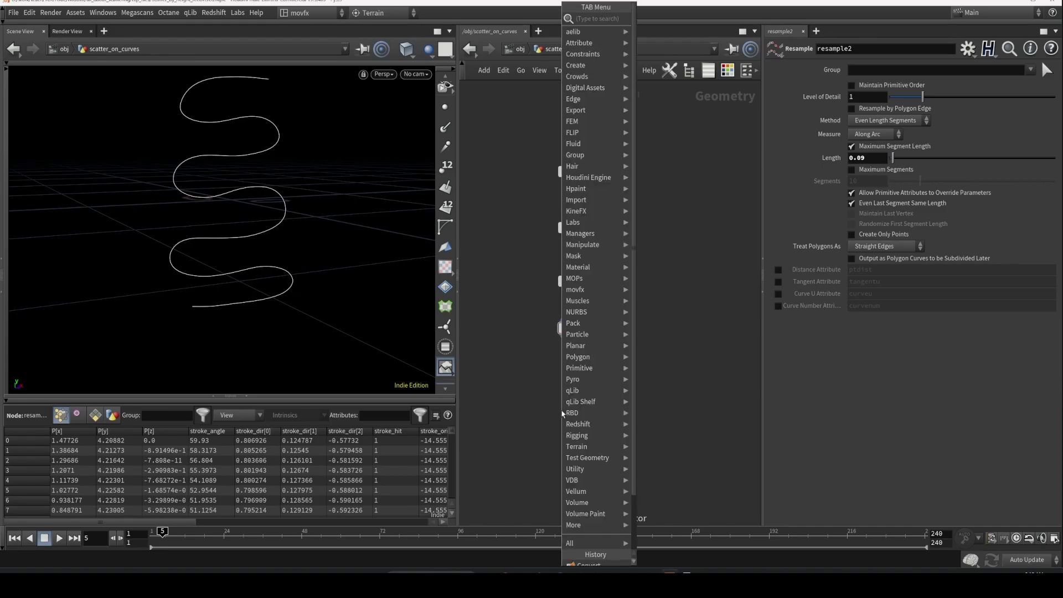
pyautogui.write('scatte')
pyautogui.press('Return')
pyautogui.click(561, 410)
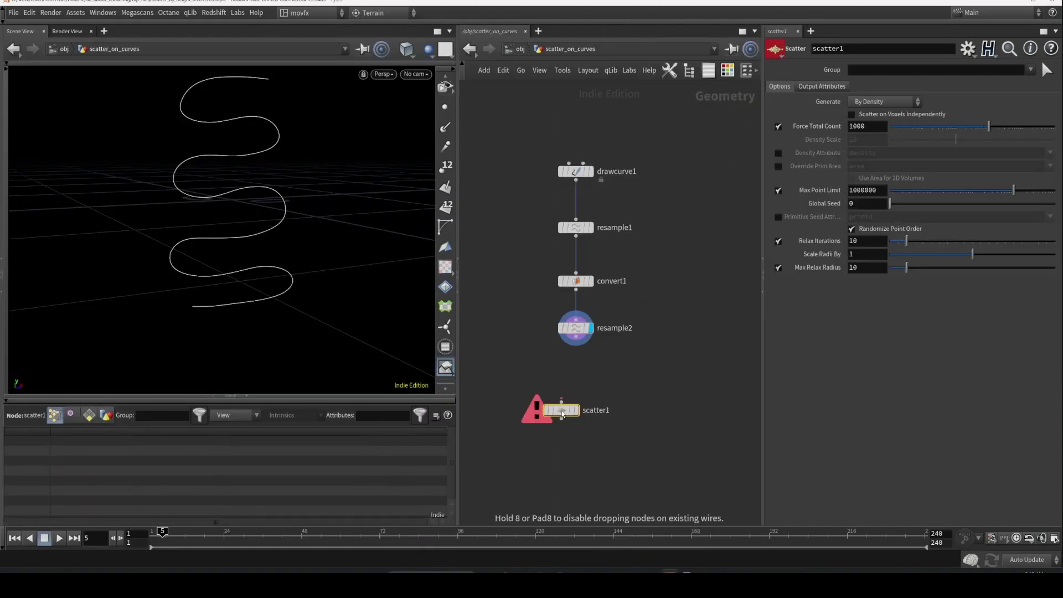
pyautogui.click(576, 411)
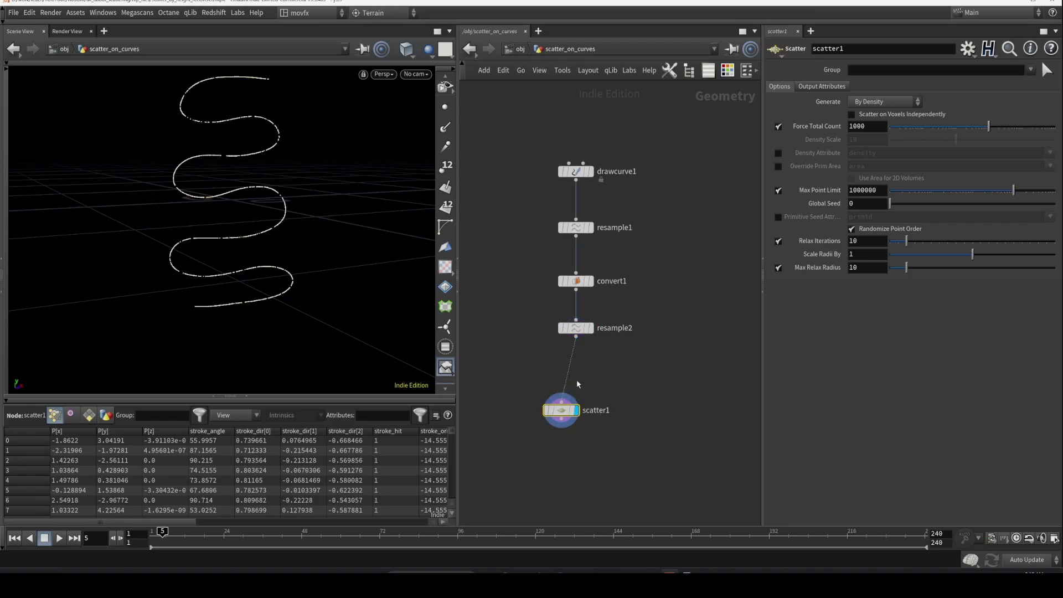
pyautogui.moveTo(225, 173); pyautogui.dragTo(254, 209)
pyautogui.press('f')
pyautogui.moveTo(304, 238); pyautogui.dragTo(310, 212)
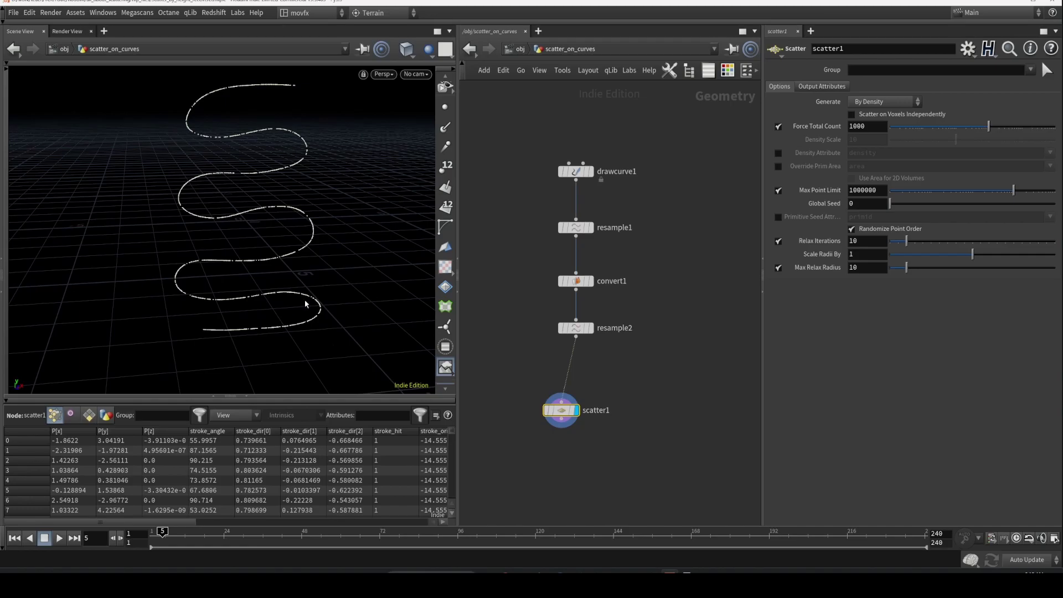
# Enable resample2's Curve U Attribute as curveu and look it up in the spreadsheet's attribute list
pyautogui.click(581, 329)
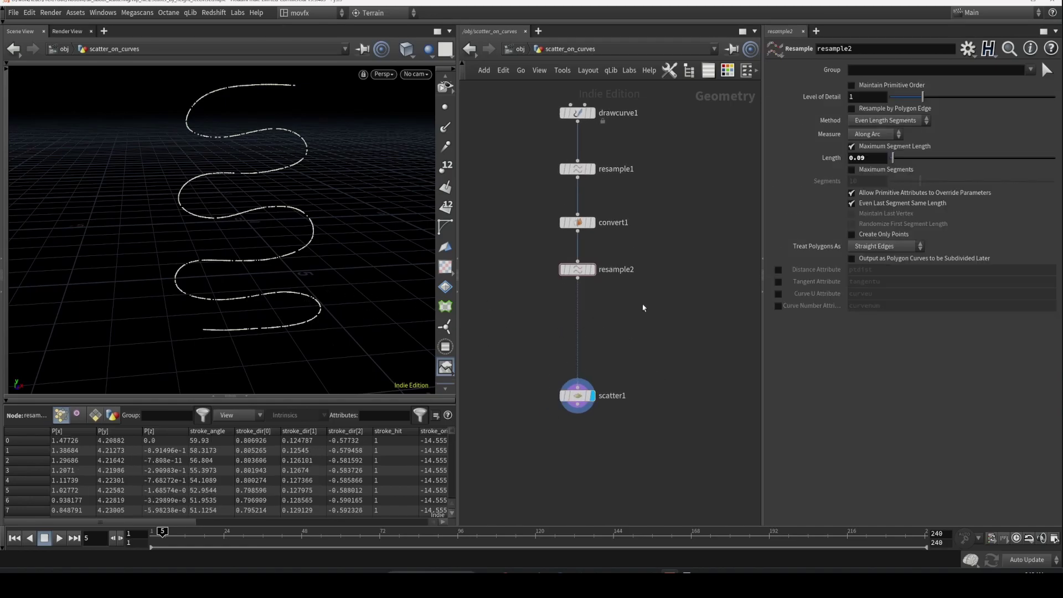
pyautogui.click(779, 294)
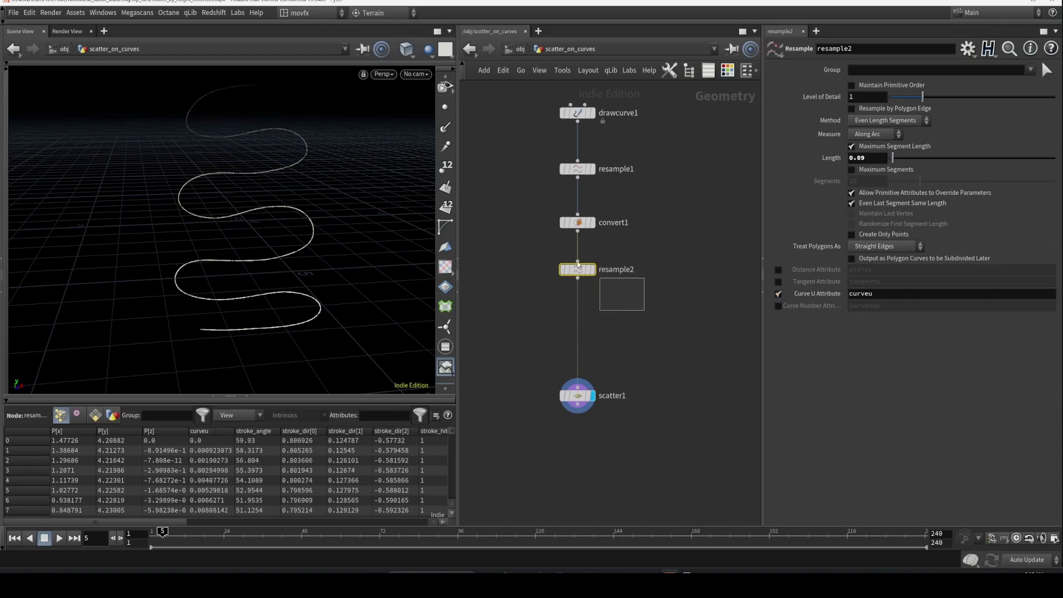
pyautogui.click(250, 416)
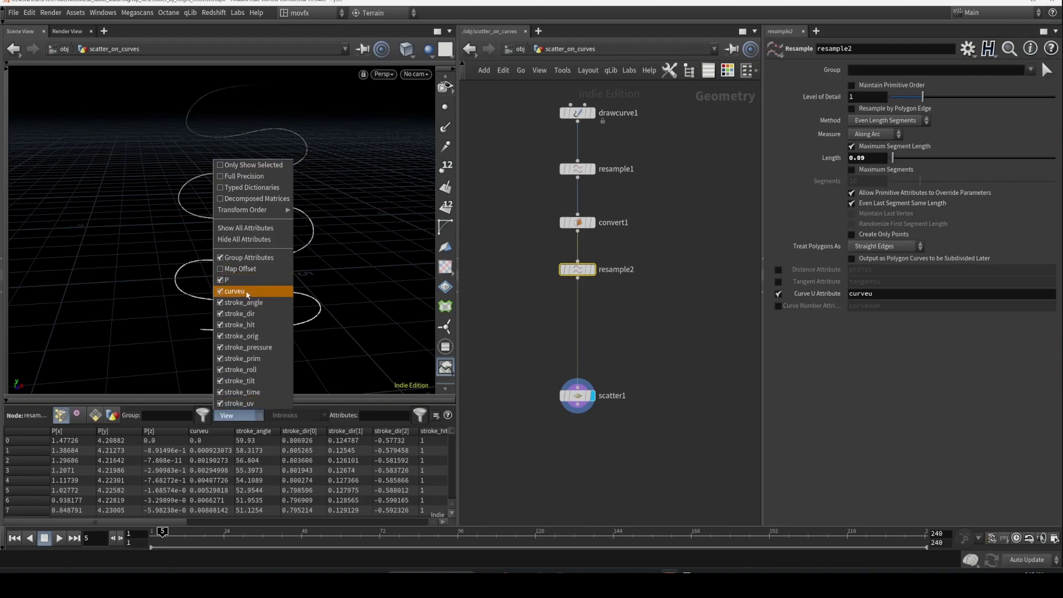
pyautogui.moveTo(635, 297); pyautogui.dragTo(536, 245)
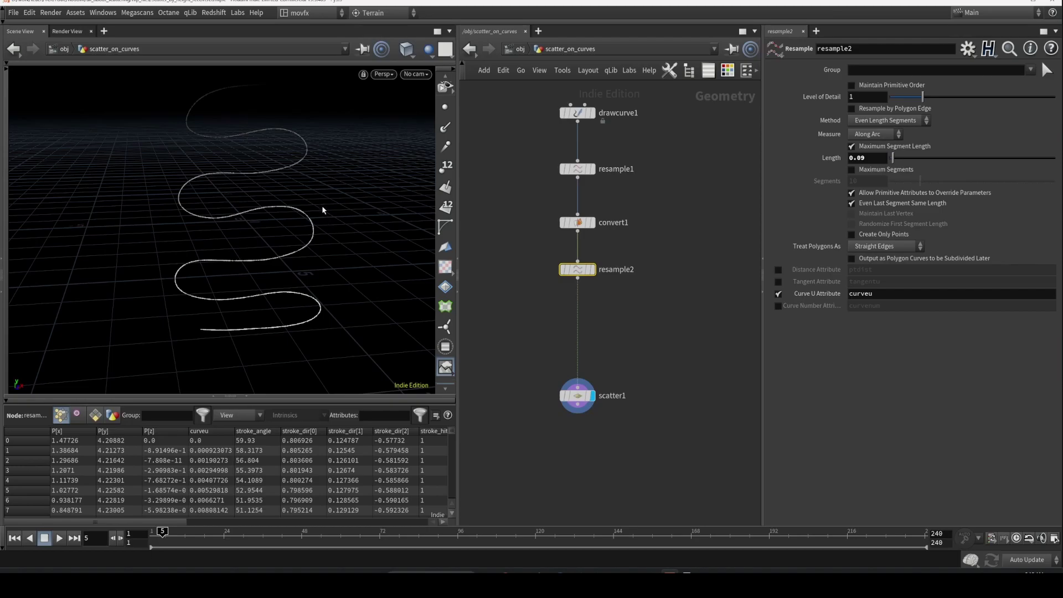
pyautogui.moveTo(320, 210)
pyautogui.mouseDown()
pyautogui.moveTo(308, 218)
pyautogui.moveTo(343, 221)
pyautogui.moveTo(344, 194)
pyautogui.moveTo(347, 227)
pyautogui.moveTo(325, 205)
pyautogui.moveTo(367, 185)
pyautogui.moveTo(316, 211)
pyautogui.moveTo(342, 225)
pyautogui.moveTo(356, 209)
pyautogui.moveTo(325, 219)
pyautogui.mouseUp()
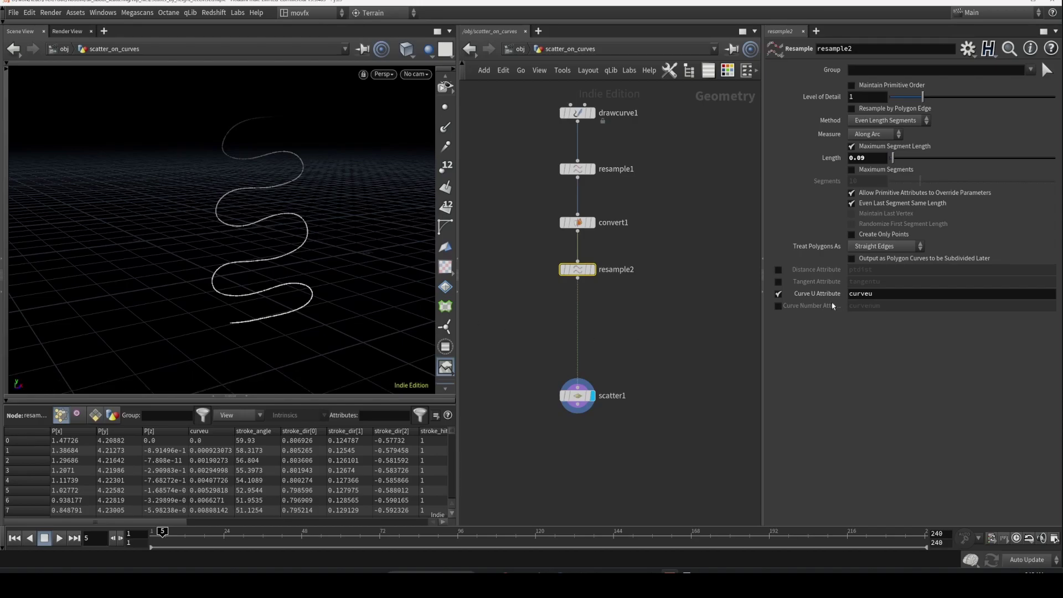
pyautogui.moveTo(879, 296); pyautogui.dragTo(769, 325)
# Display the output of resample2 in the viewport instead of the scattered points
pyautogui.click(651, 329)
pyautogui.moveTo(603, 346); pyautogui.dragTo(596, 308, button='middle')
pyautogui.click(571, 359)
pyautogui.click(560, 233)
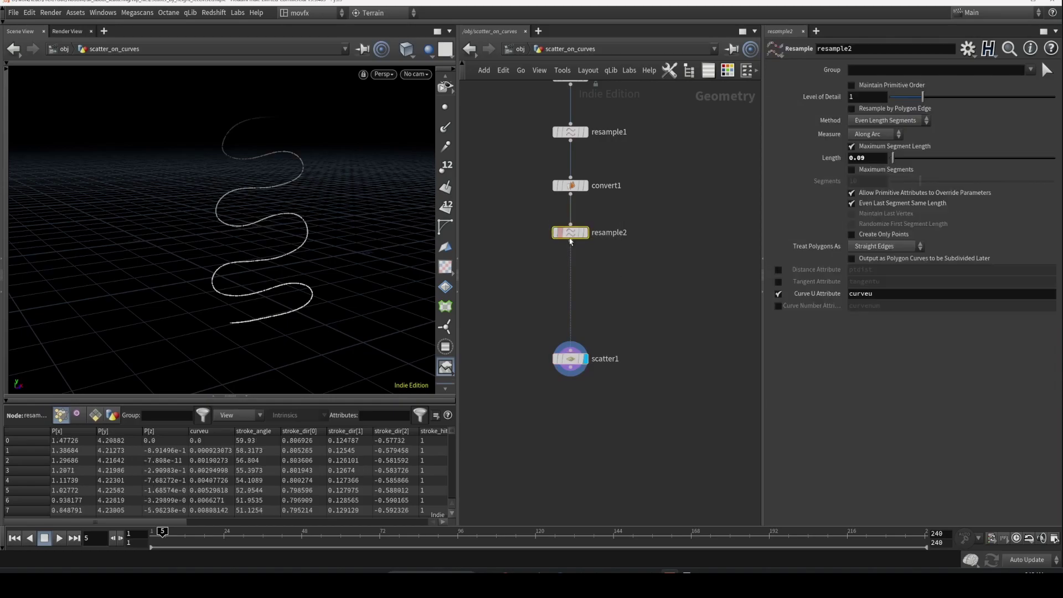
pyautogui.press('r')
pyautogui.click(566, 233)
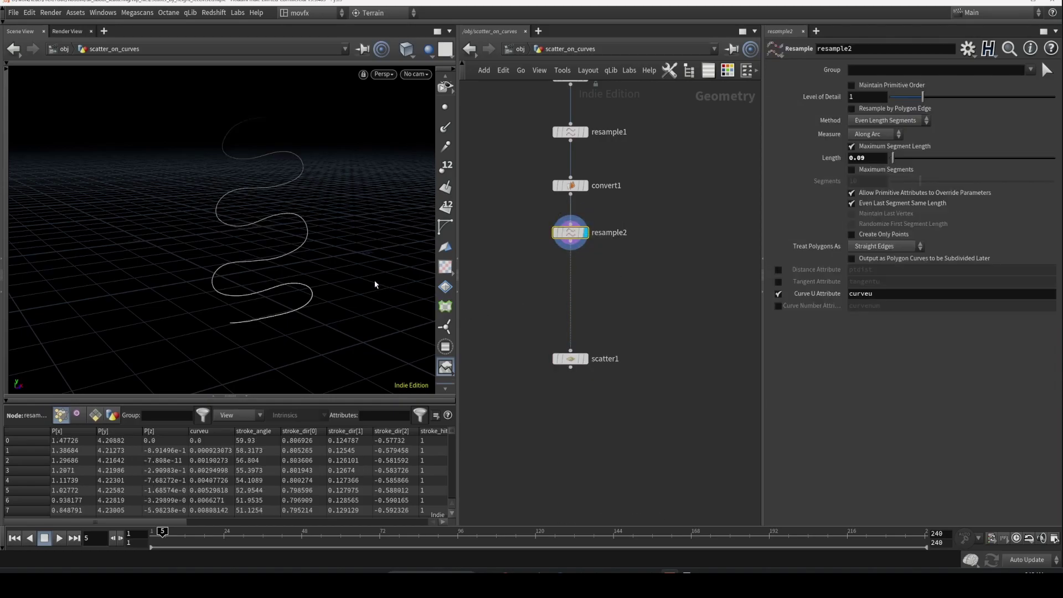
pyautogui.keyDown('alt'); pyautogui.moveTo(281, 234); pyautogui.dragTo(318, 249, button='right'); pyautogui.keyUp('alt')
# Edit the curveu visualizer to use the Infra-Red color ramp preset, and close its settings
pyautogui.scroll(-3, 450, 387)
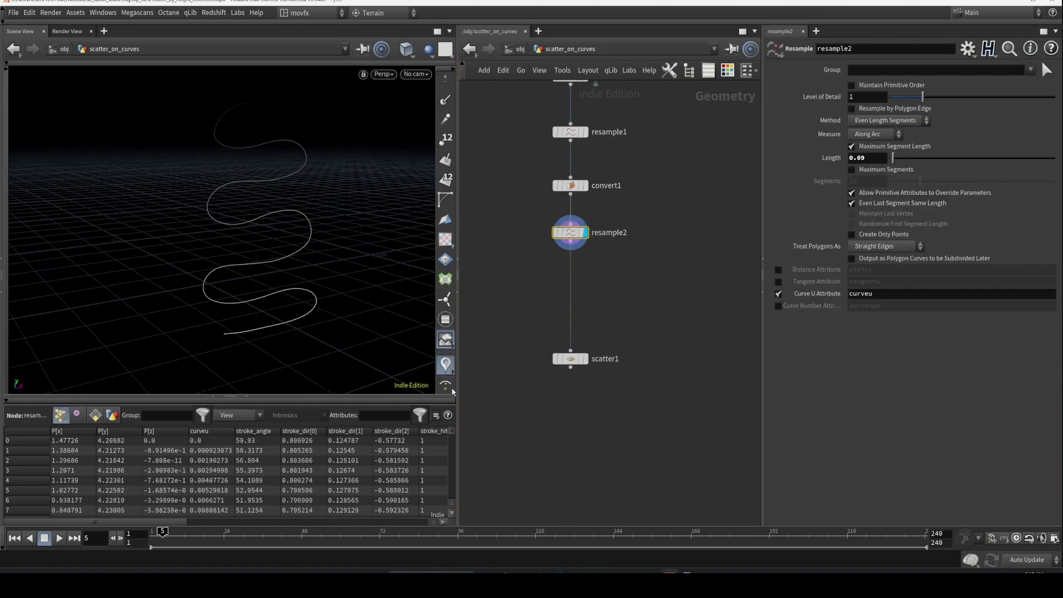
pyautogui.click(447, 351)
pyautogui.click(539, 307)
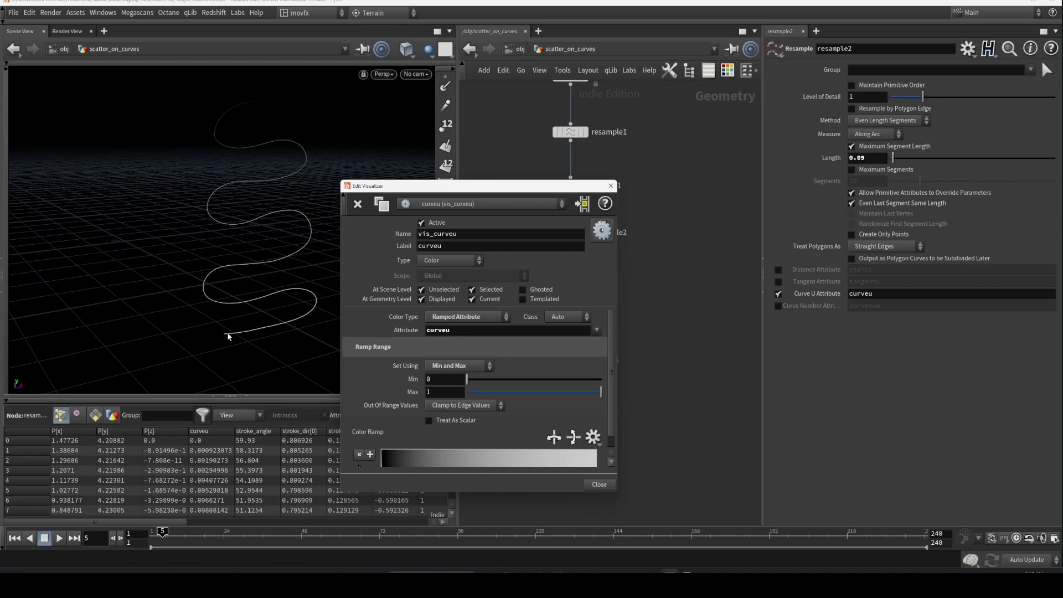
pyautogui.click(593, 437)
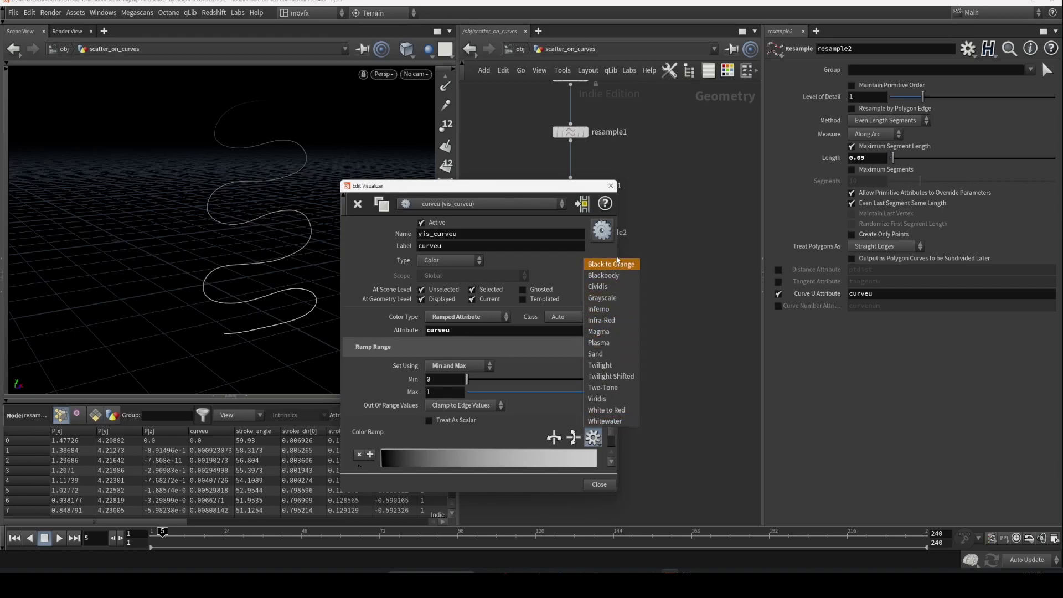
pyautogui.click(618, 320)
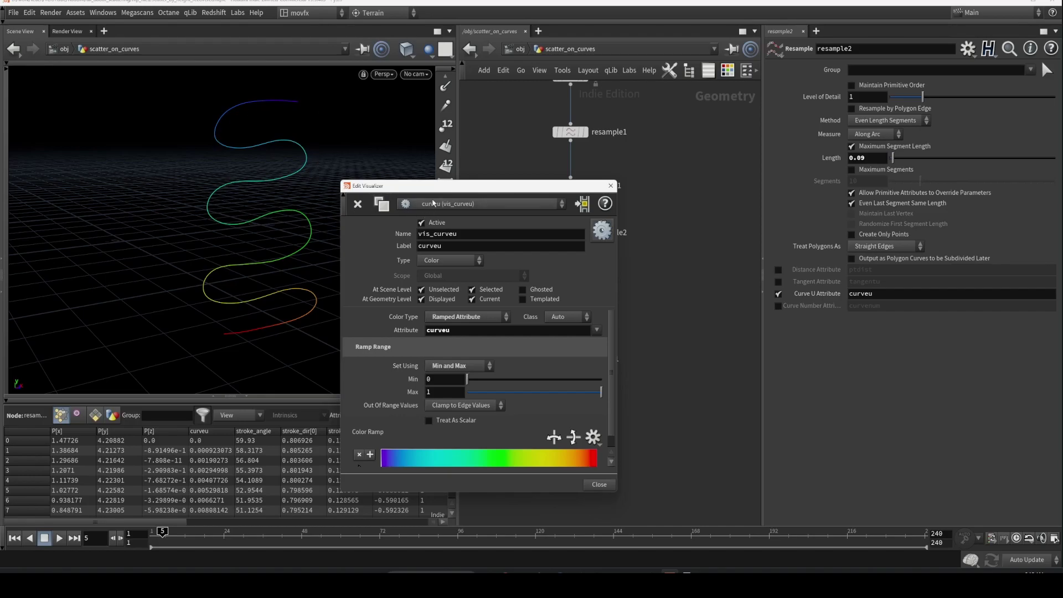
pyautogui.moveTo(455, 188); pyautogui.dragTo(459, 112)
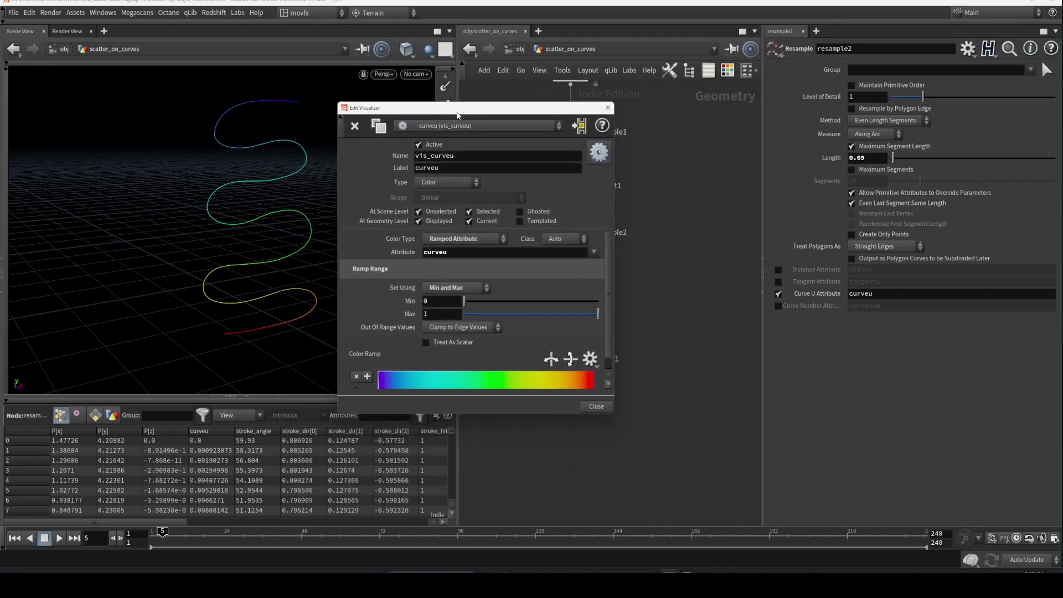
pyautogui.click(607, 106)
pyautogui.click(658, 162)
# Display scatter1 with its Density Attribute enabled and set to curveu, and sort the point spreadsheet by curveu
pyautogui.moveTo(635, 271); pyautogui.dragTo(604, 190, button='middle')
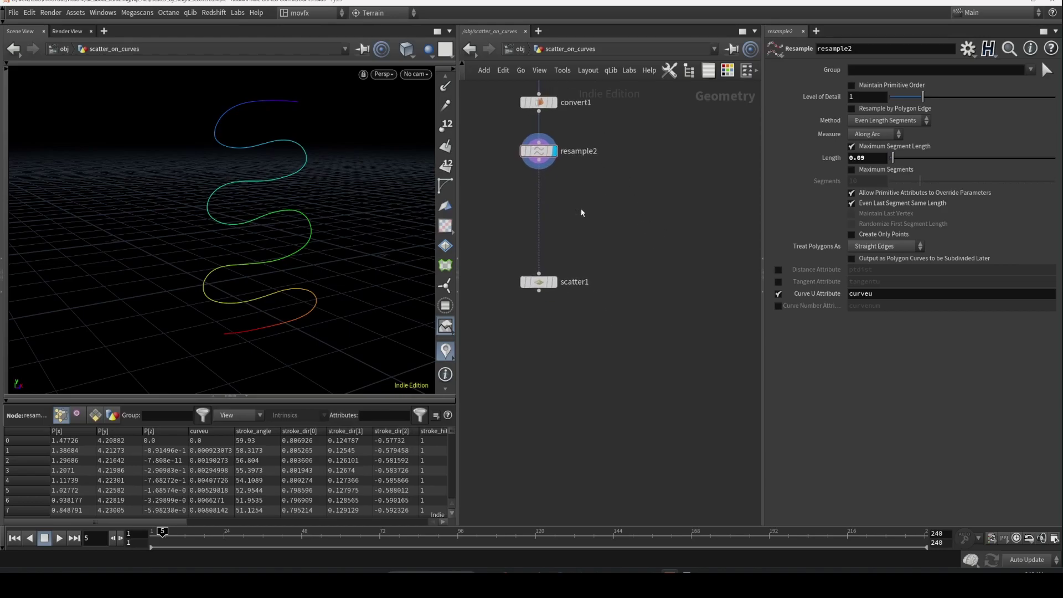
pyautogui.click(553, 281)
pyautogui.click(535, 281)
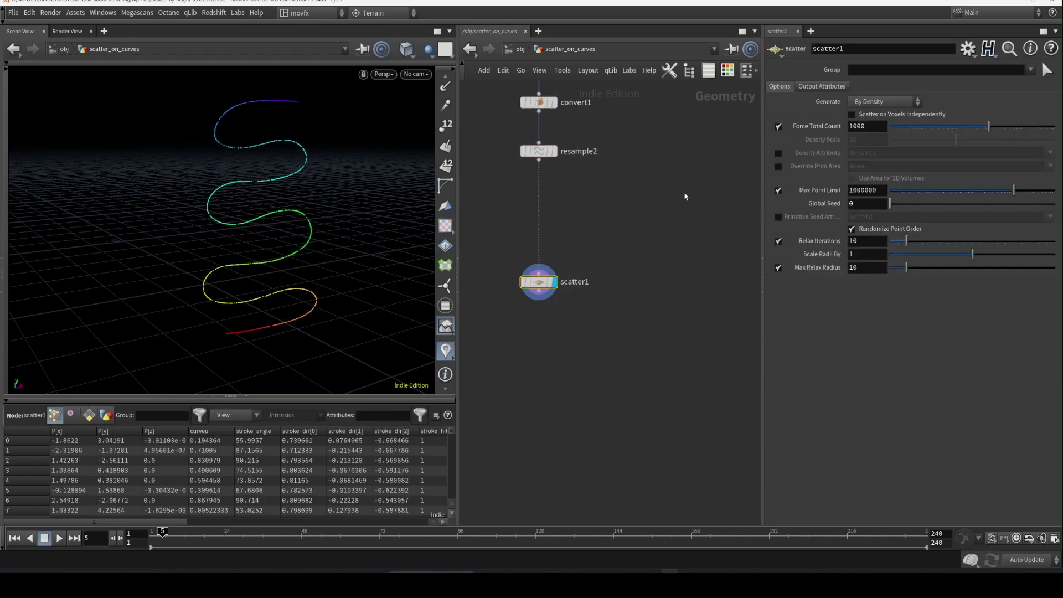
pyautogui.click(778, 153)
pyautogui.click(1050, 153)
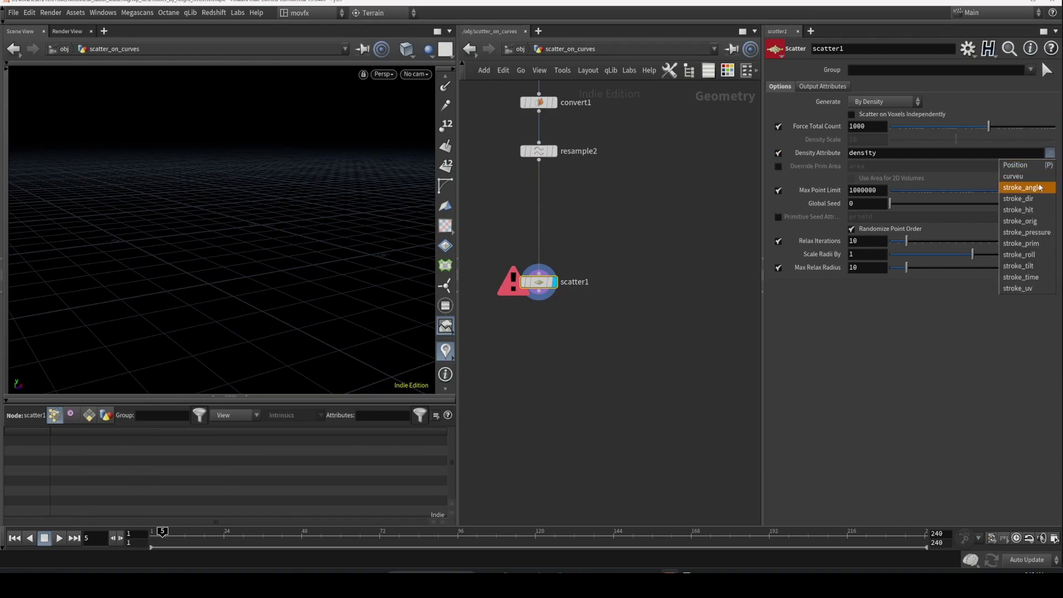
pyautogui.click(1040, 177)
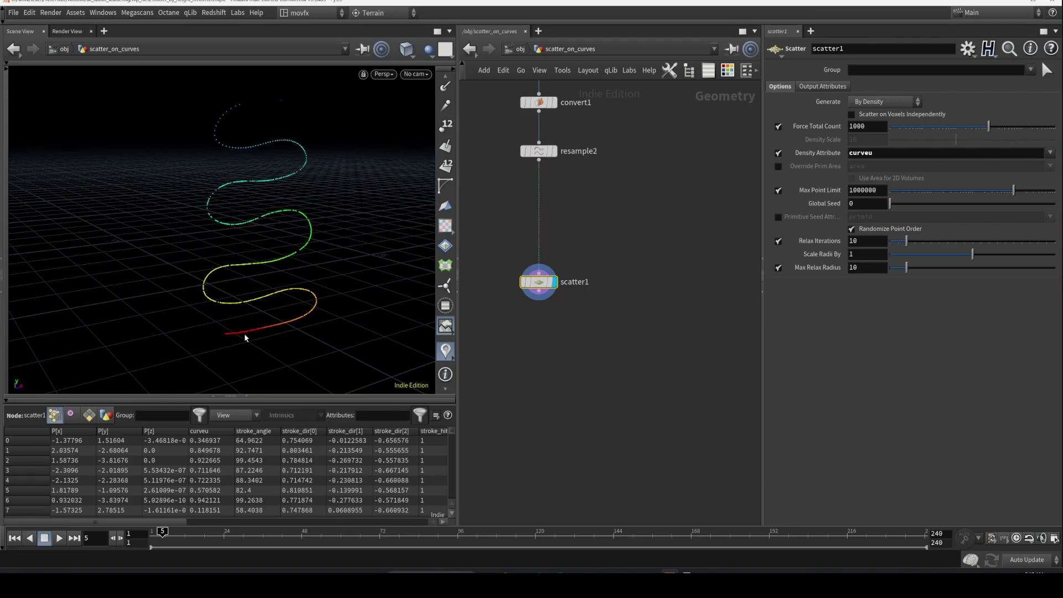
pyautogui.click(218, 431)
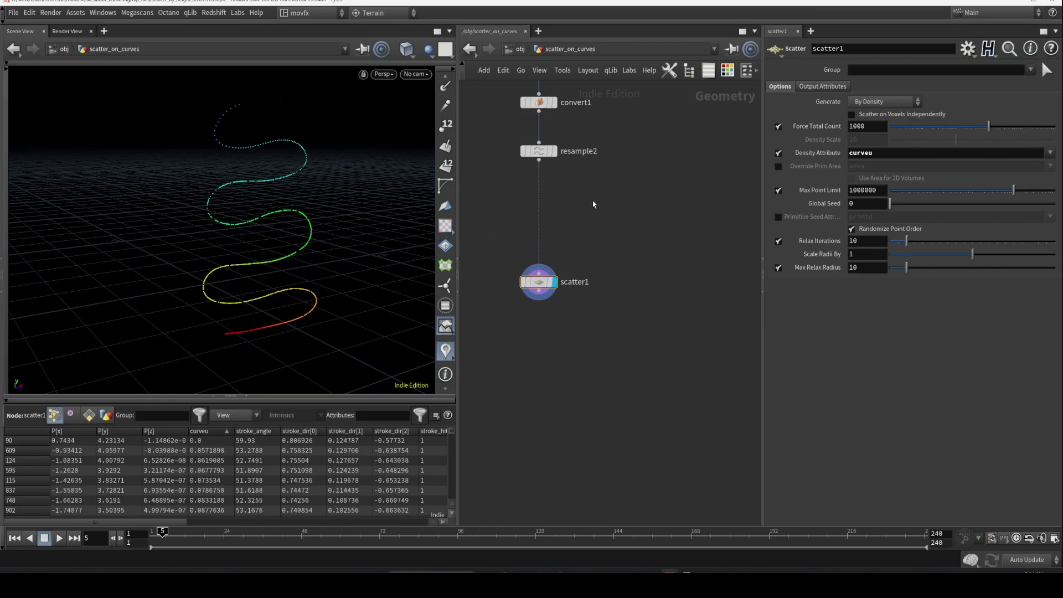
# Insert an Attribute Remap node between resample2 and scatter1
pyautogui.press('Tab')
pyautogui.write('attrib remap')
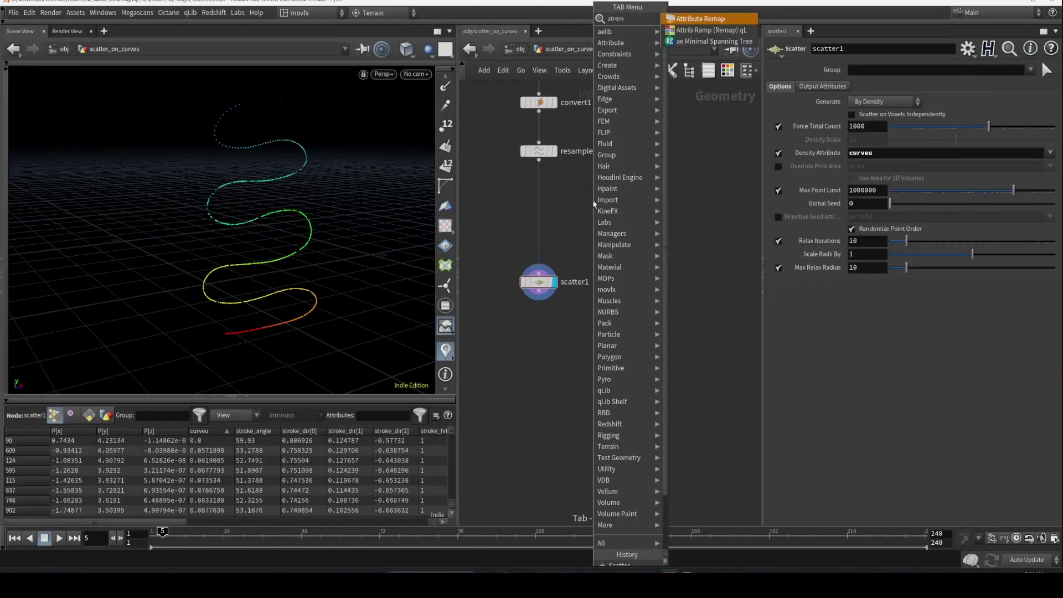
pyautogui.press('Return')
pyautogui.click(539, 209)
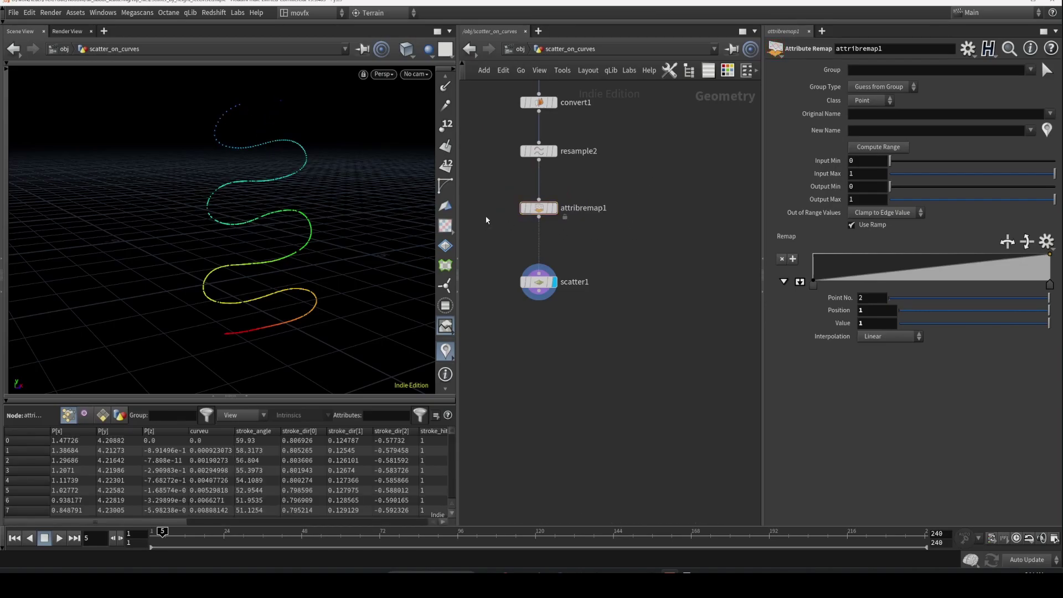
# Set attribremap1's original and new attribute names to curveu, and turn on the node's template display
pyautogui.click(1050, 114)
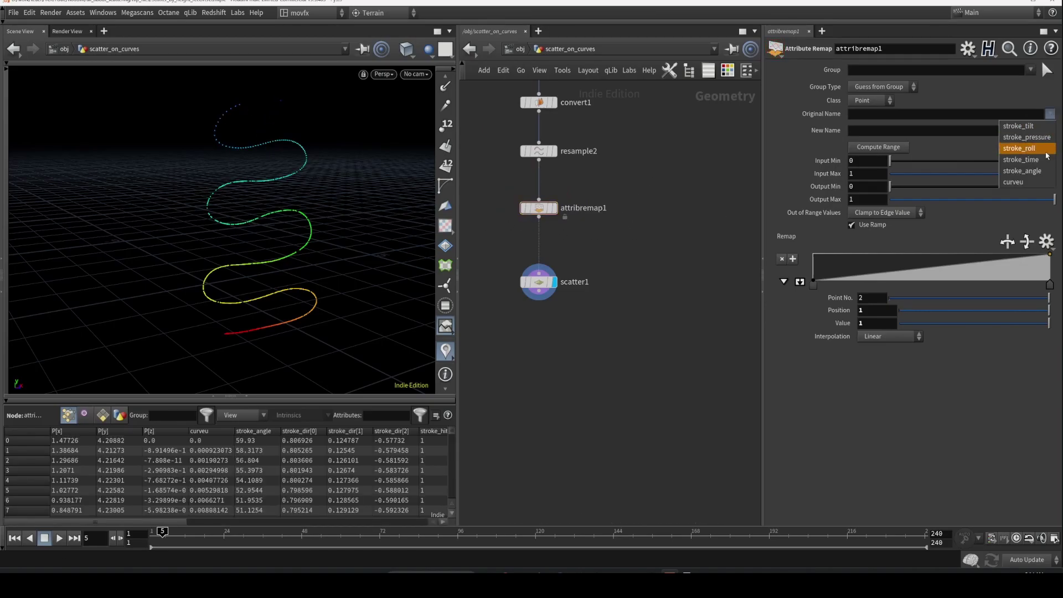
pyautogui.click(1038, 183)
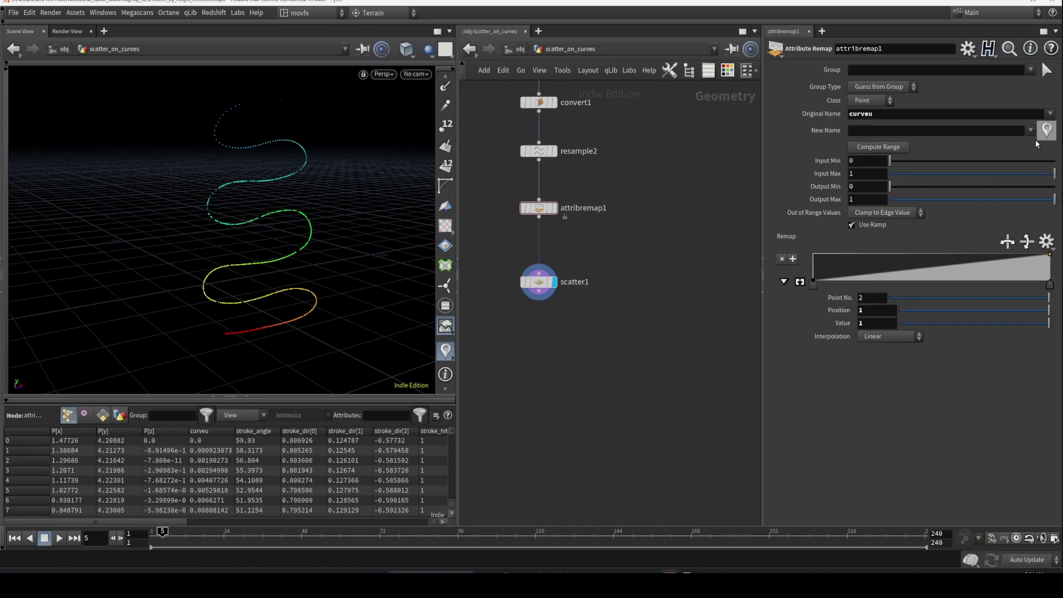
pyautogui.click(1031, 130)
pyautogui.click(1013, 197)
pyautogui.moveTo(875, 118); pyautogui.dragTo(850, 118)
pyautogui.click(550, 208)
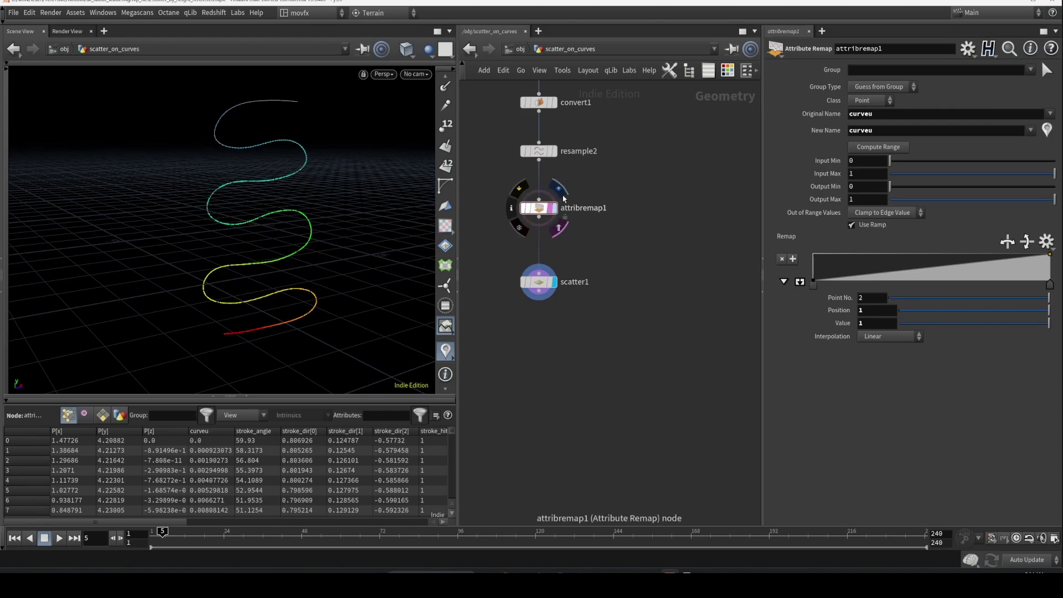
# Turn off the template display of attribremap1, keeping curveu as both its original and new attribute name
pyautogui.click(553, 209)
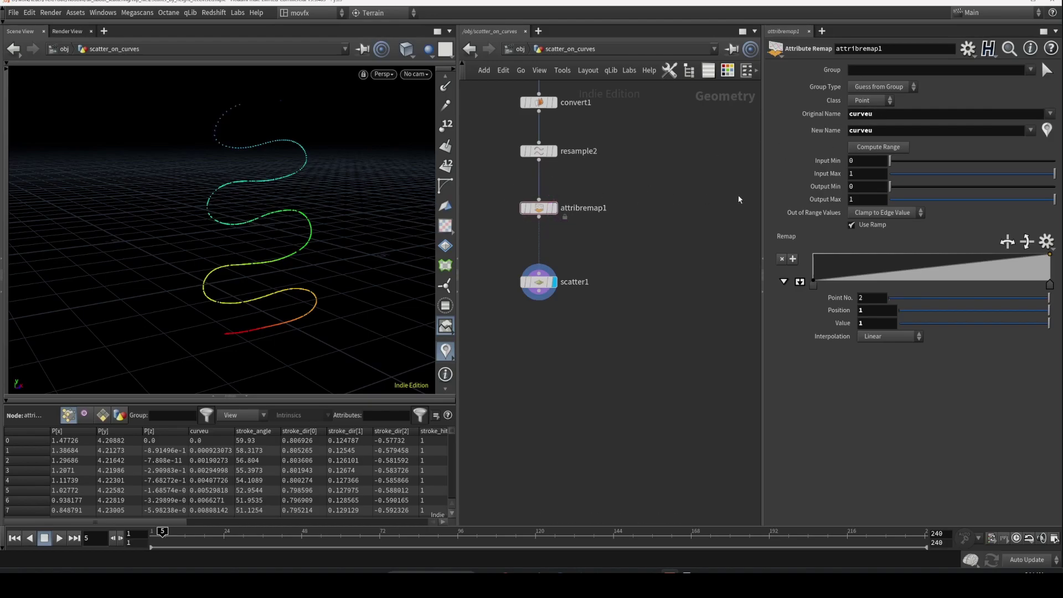
pyautogui.click(867, 131)
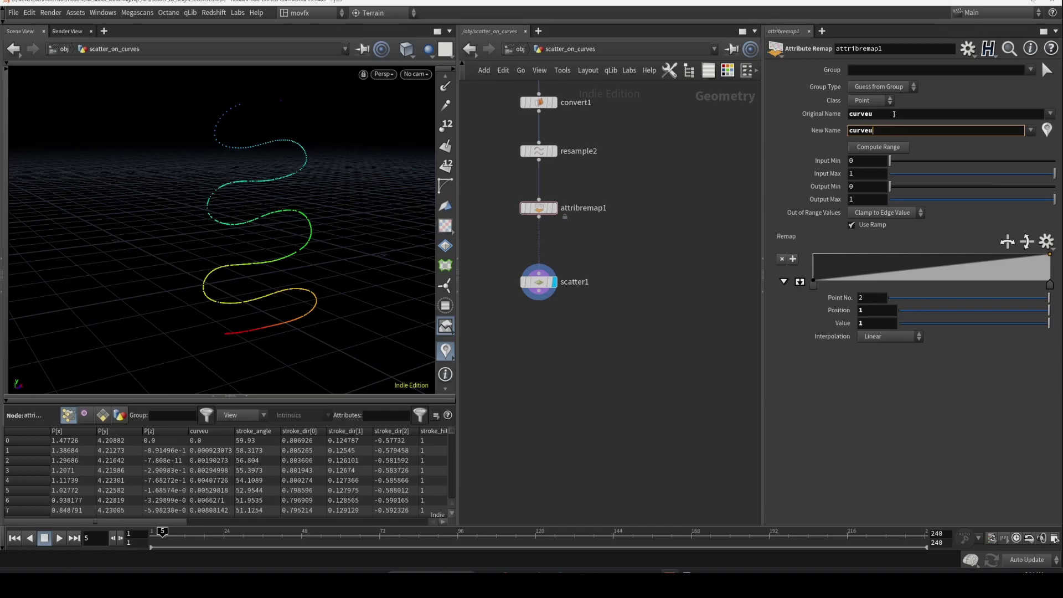
pyautogui.moveTo(885, 114); pyautogui.dragTo(837, 140)
# Move the remap ramp's start point to about 0.42 and its end point to about 0.71, and try the ramp reversed
pyautogui.moveTo(813, 285); pyautogui.dragTo(914, 289)
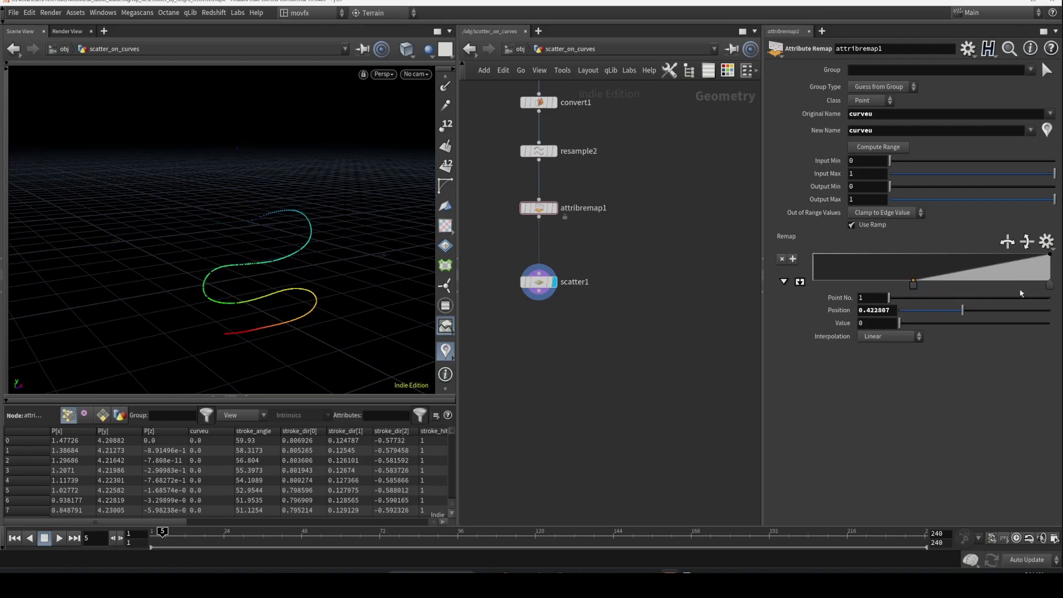
pyautogui.moveTo(1049, 286); pyautogui.dragTo(982, 285)
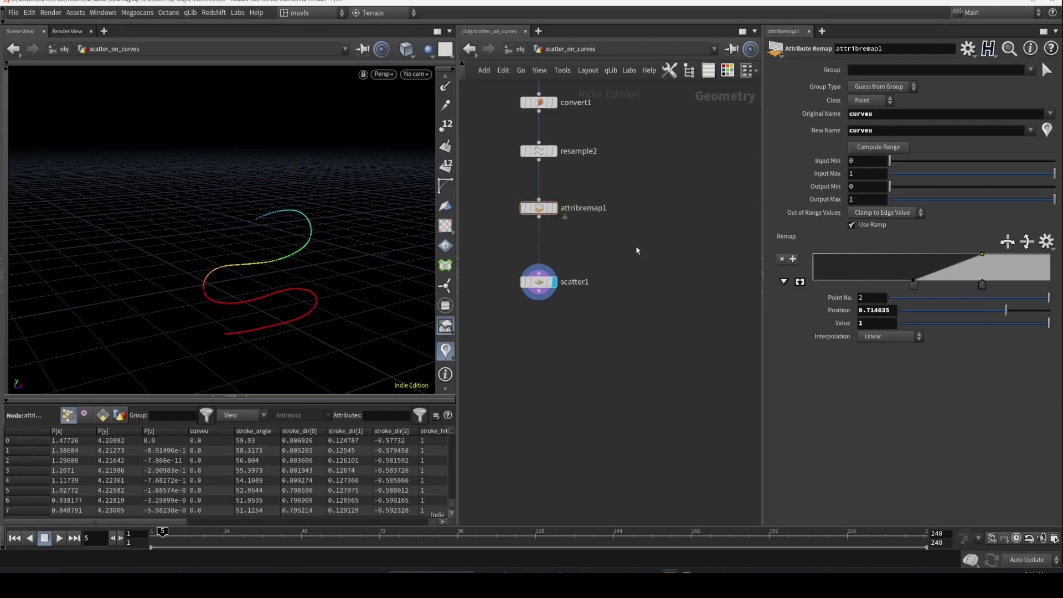
pyautogui.click(1007, 242)
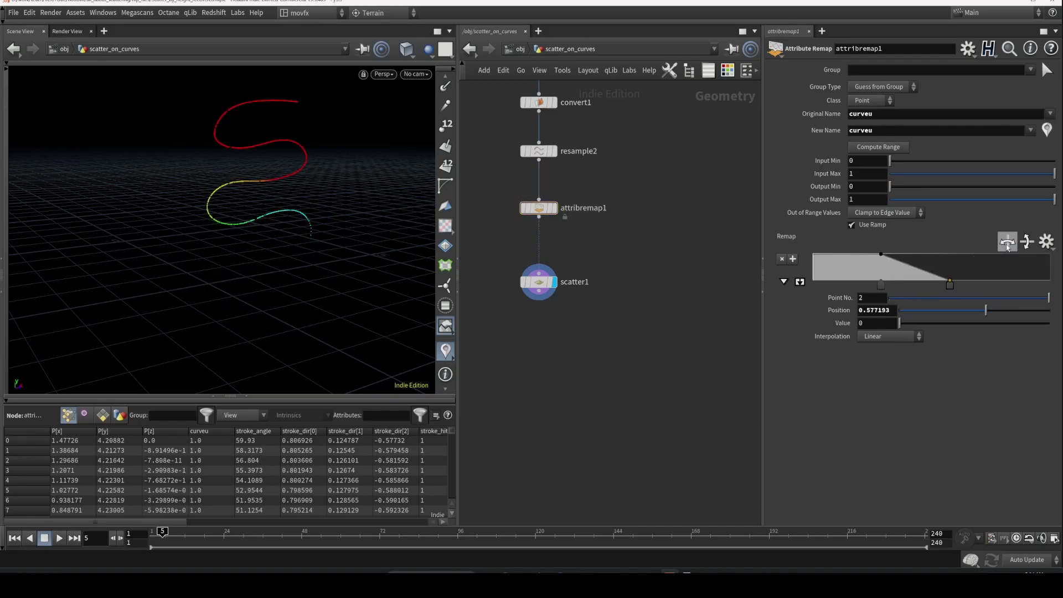
pyautogui.click(1006, 242)
pyautogui.click(1006, 242)
# Shift the reversed ramp's falloff toward the curve's start, flip the ramp back, and place its full-value point at about 0.99
pyautogui.moveTo(881, 284); pyautogui.dragTo(813, 285)
pyautogui.moveTo(950, 285); pyautogui.dragTo(864, 285)
pyautogui.click(1006, 243)
pyautogui.moveTo(997, 284); pyautogui.dragTo(938, 284)
pyautogui.click(1050, 283)
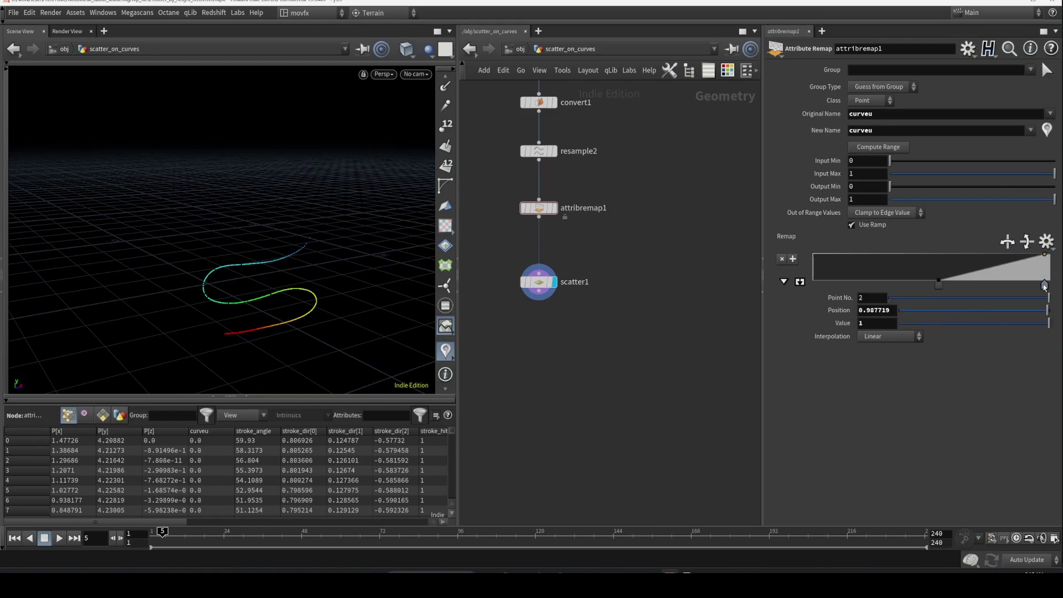
# Try the Hill preset on the remap ramp, with its outer points moved to about 0.18 and 0.88
pyautogui.click(1046, 241)
pyautogui.click(1049, 276)
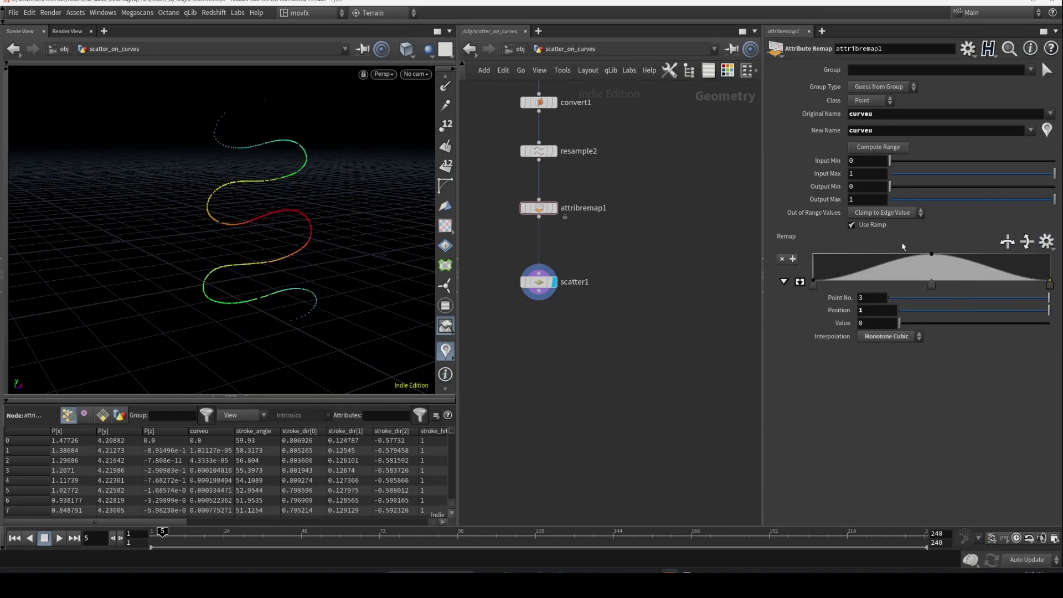
pyautogui.moveTo(813, 284); pyautogui.dragTo(855, 284)
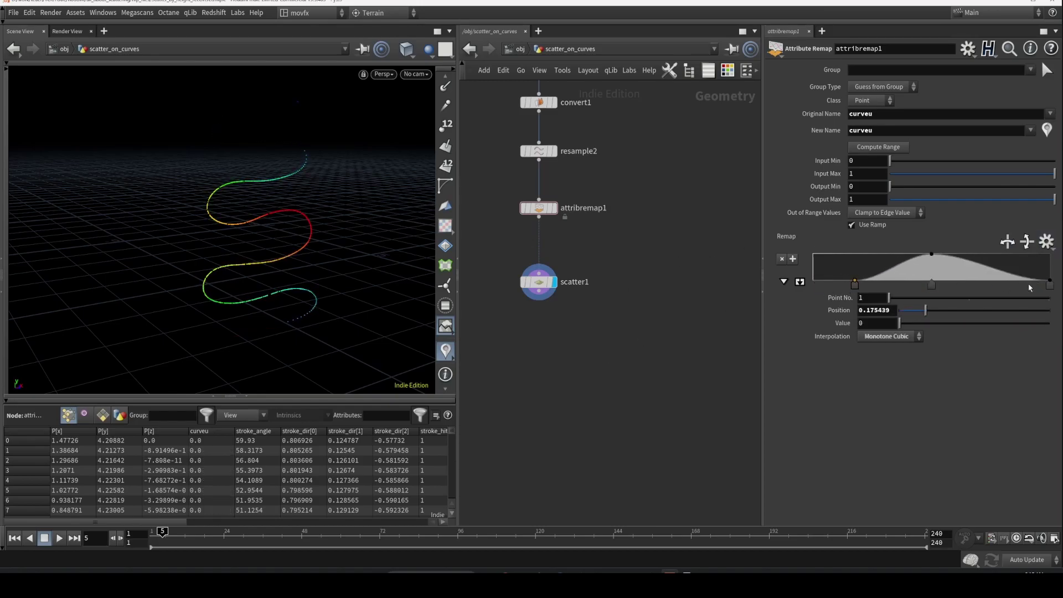
pyautogui.moveTo(1049, 285); pyautogui.dragTo(1025, 286)
# Try the Sharp preset on attribremap1's remap ramp, and replace it with the Smooth preset
pyautogui.click(1046, 242)
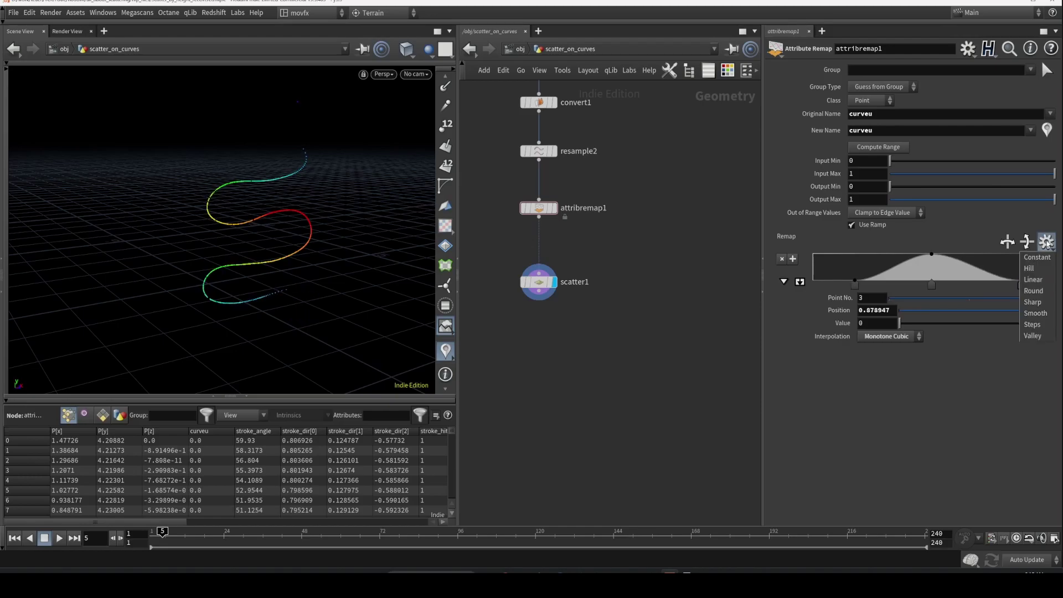
pyautogui.click(1038, 304)
pyautogui.click(1046, 242)
pyautogui.click(1036, 313)
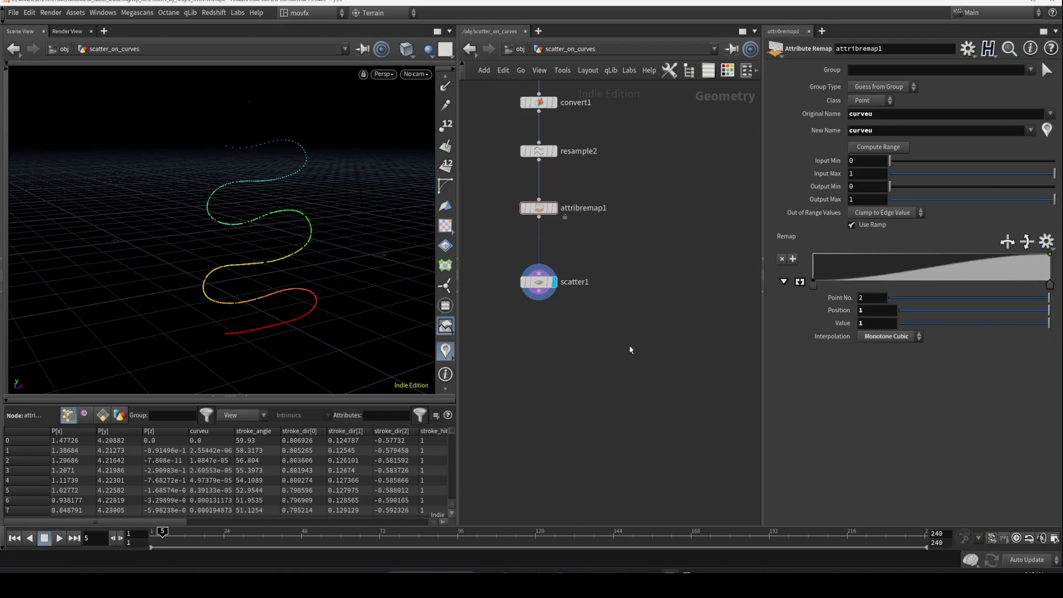
# Select scatter1 and examine how the scattered points' density changes along the curve
pyautogui.click(539, 282)
pyautogui.press('f')
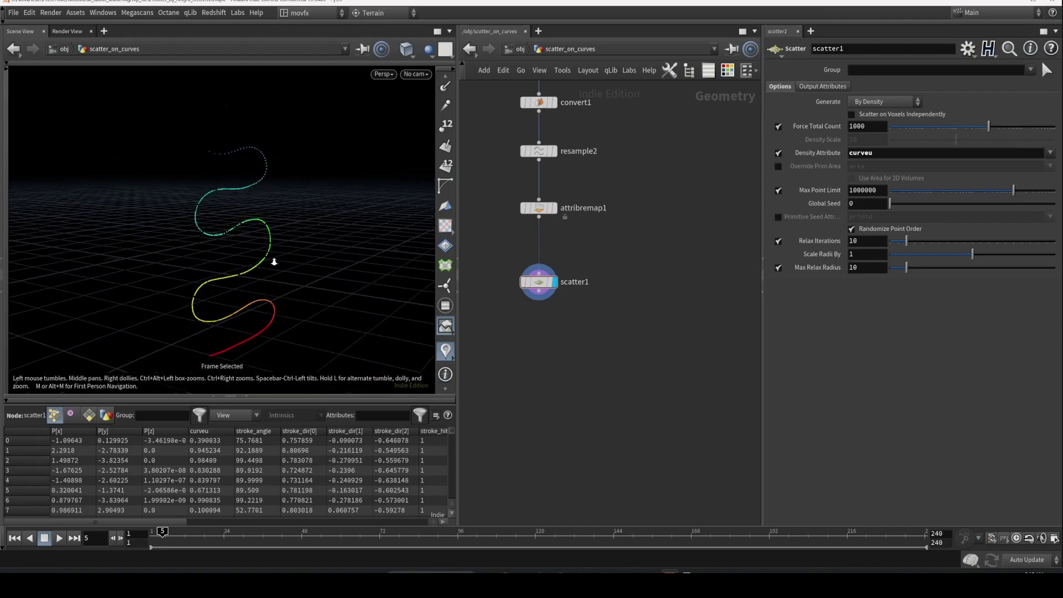
pyautogui.moveTo(273, 261); pyautogui.dragTo(317, 248)
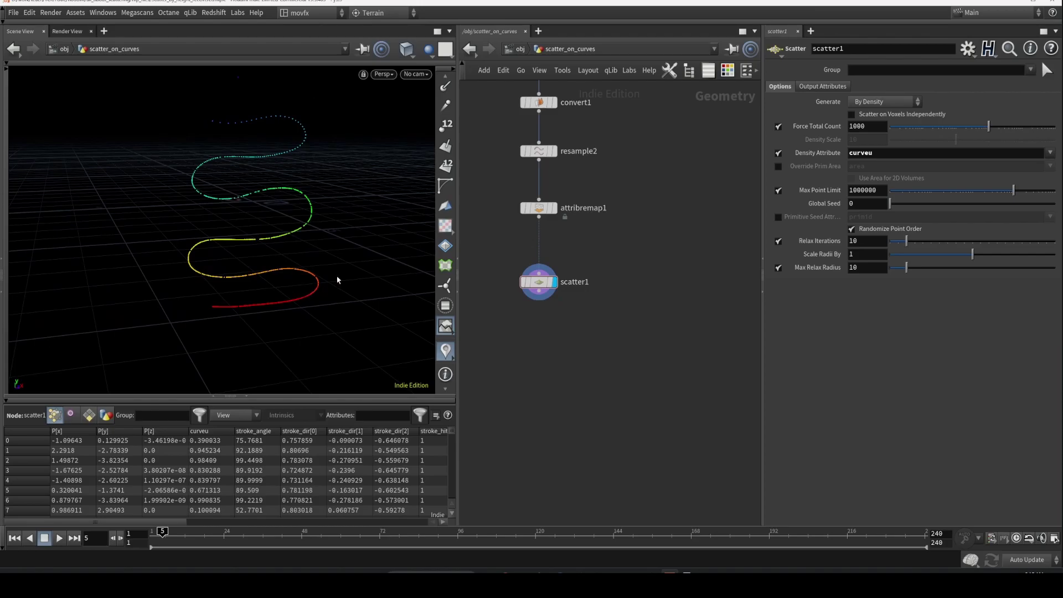
pyautogui.moveTo(554, 350); pyautogui.dragTo(572, 359, button='middle')
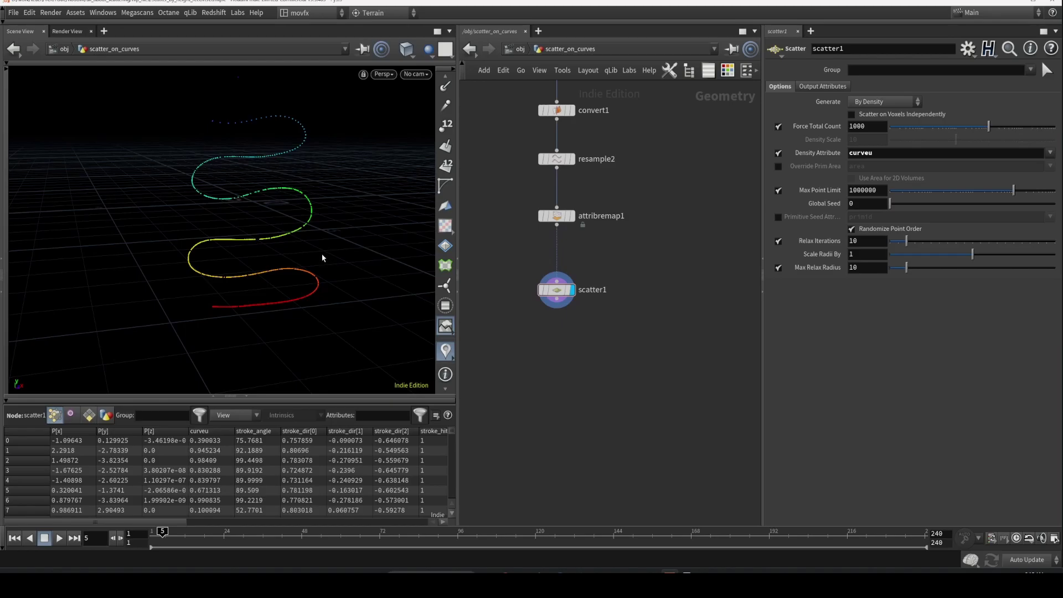
pyautogui.moveTo(313, 261); pyautogui.dragTo(338, 257)
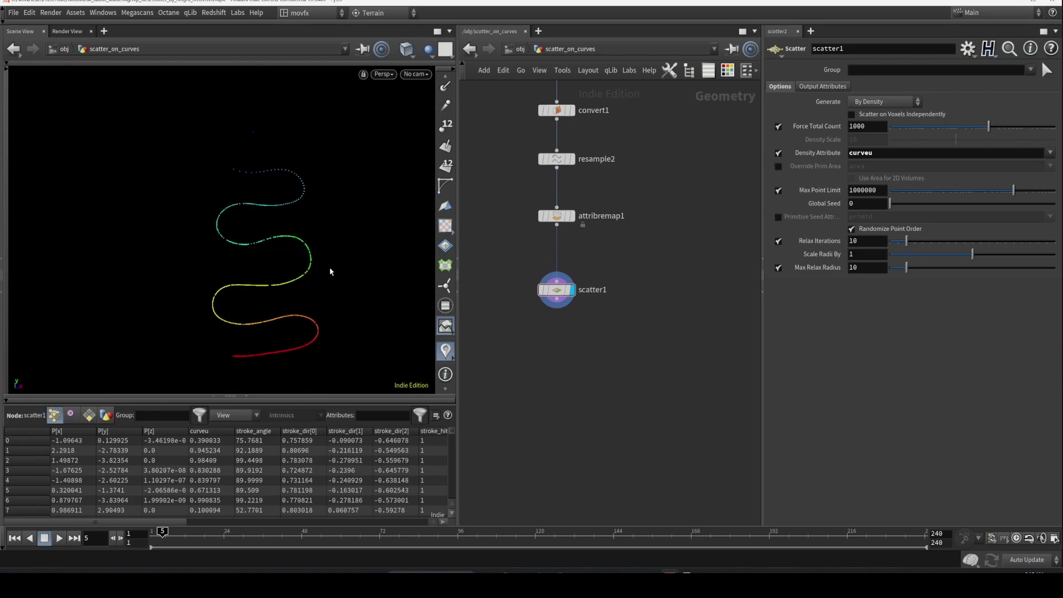